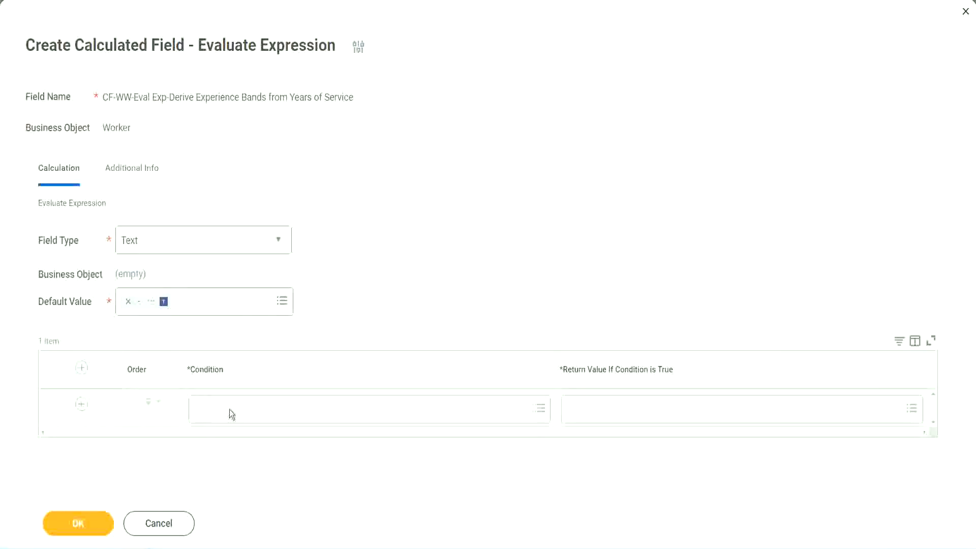
Copy the Field 1 name, CF-WW-TF-Length of Service between 0 and 7 years, from the Notepad++ notes into the first row's condition
{"action": "left_click", "coordinate": [230, 410]}
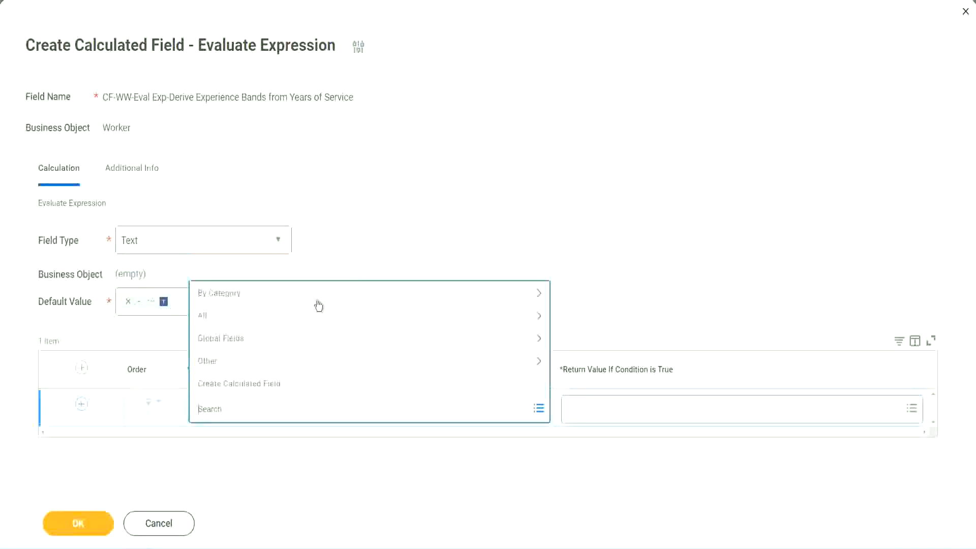
{"action": "left_click", "coordinate": [374, 225]}
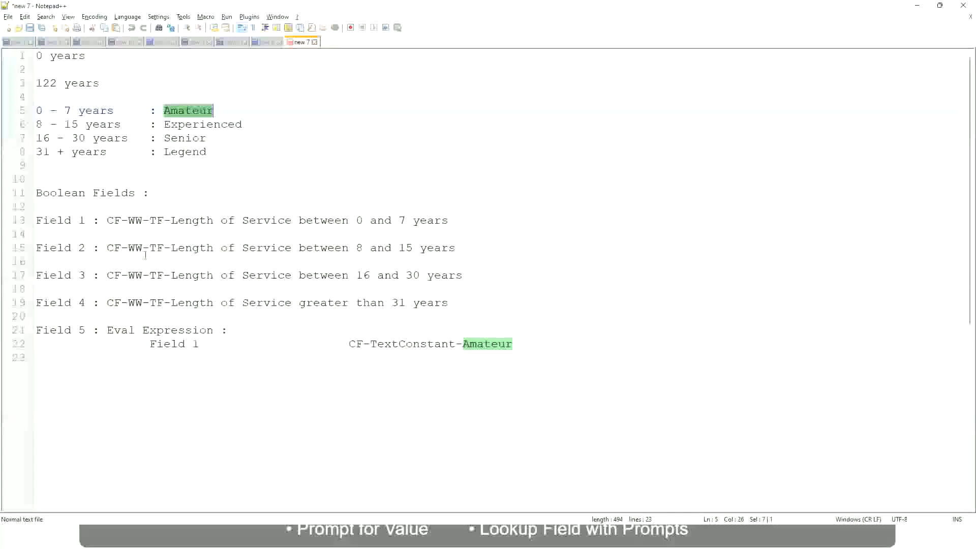
{"action": "double_click", "coordinate": [109, 220]}
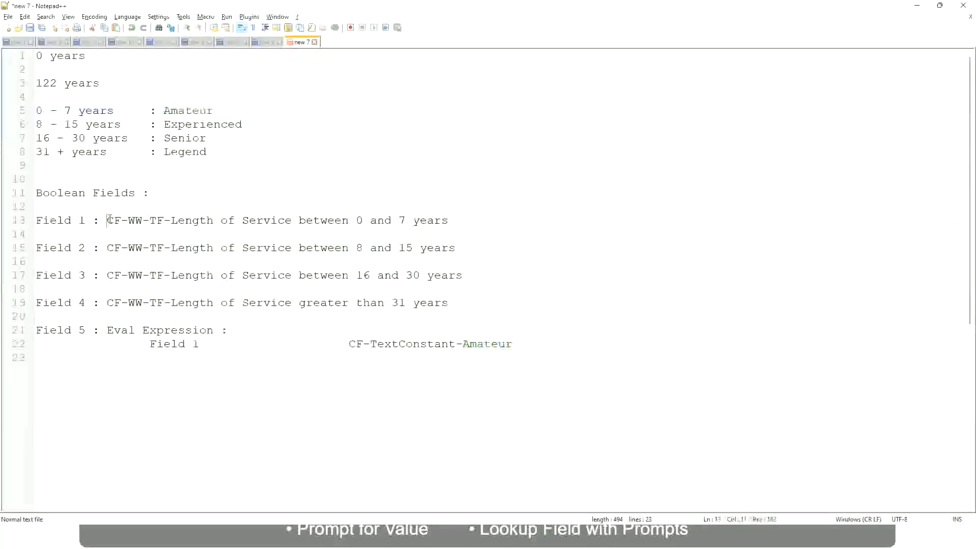
{"action": "left_click_drag", "start_coordinate": [168, 222], "coordinate": [449, 224]}
{"action": "key", "text": "ctrl+c"}
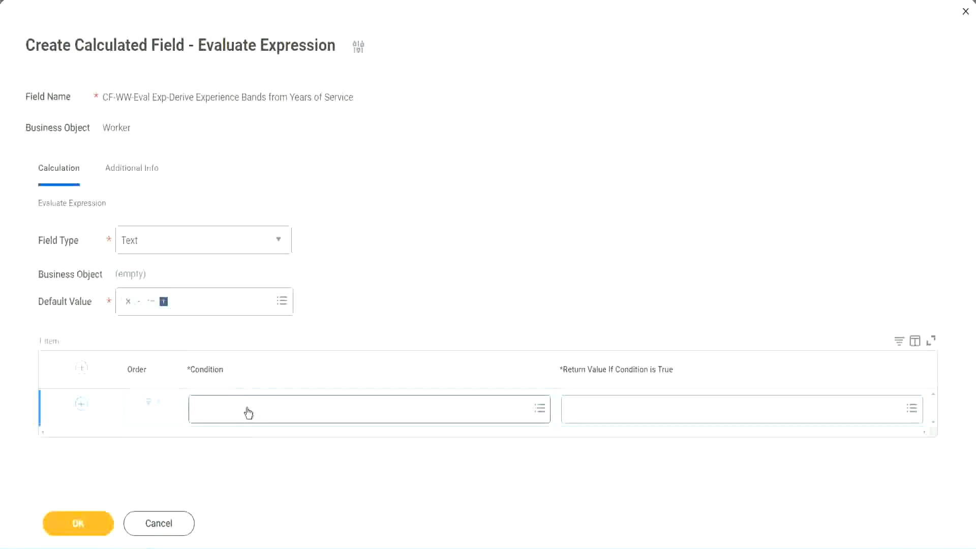
{"action": "left_click", "coordinate": [248, 413]}
{"action": "key", "text": "ctrl+v"}
{"action": "key", "text": "Return"}
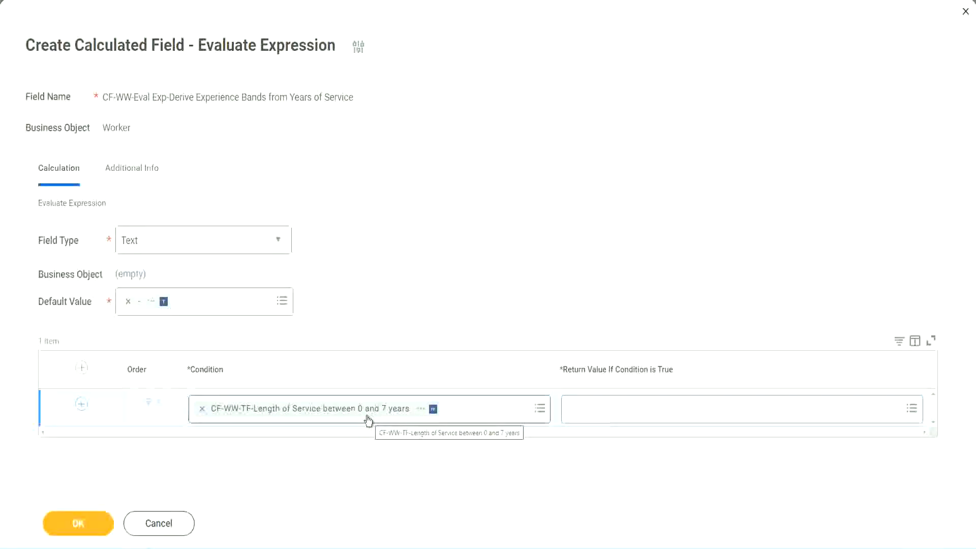
{"action": "left_click", "coordinate": [635, 416]}
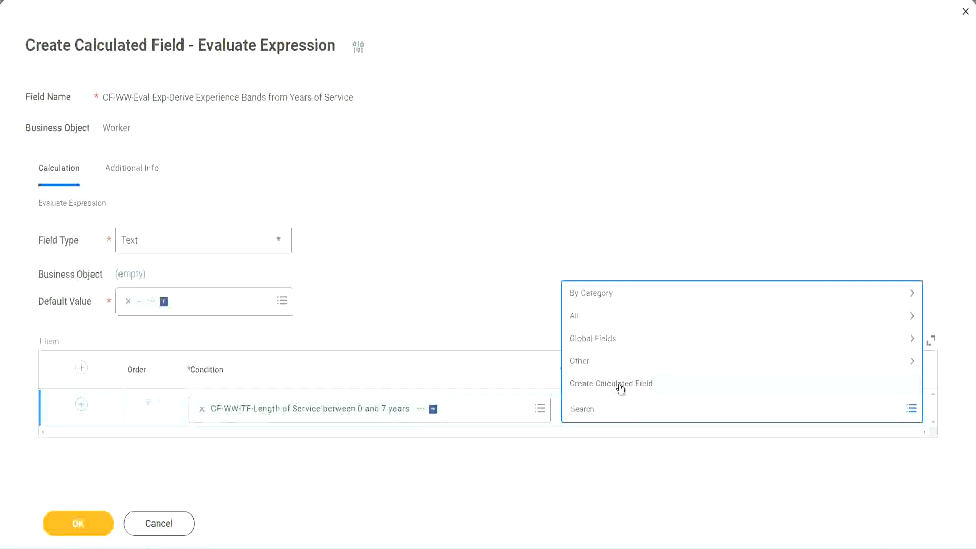
{"action": "left_click", "coordinate": [564, 249]}
{"action": "left_click", "coordinate": [588, 413]}
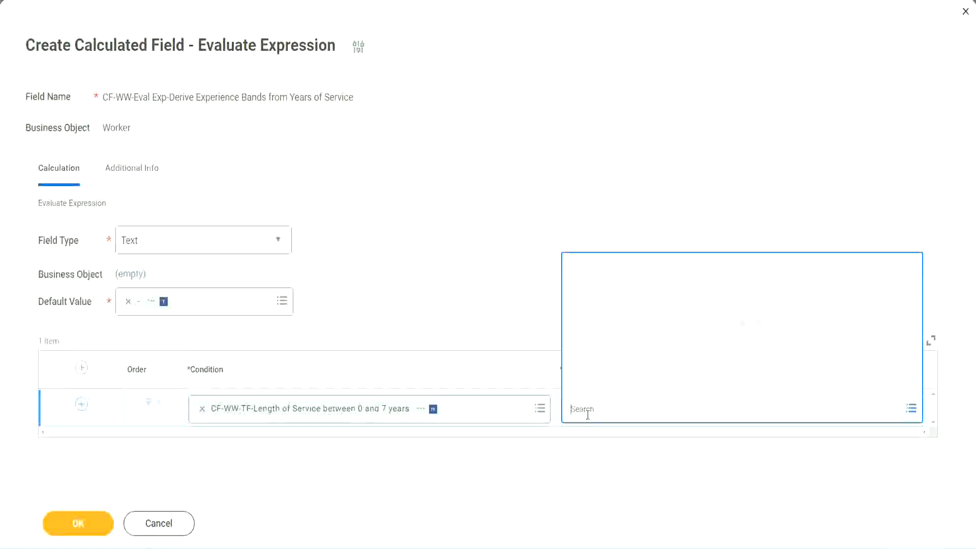
{"action": "type", "text": "Amaterue"}
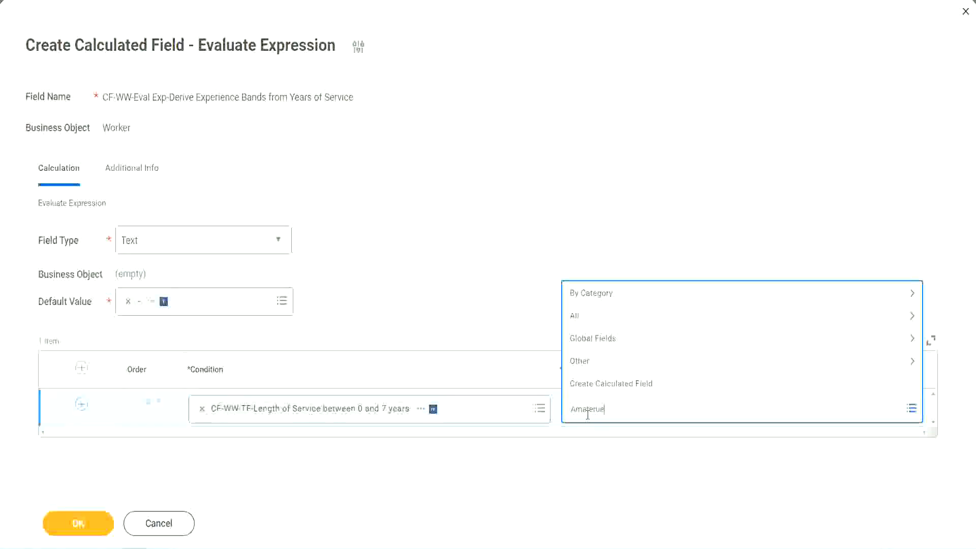
{"action": "left_click", "coordinate": [493, 295]}
{"action": "left_click", "coordinate": [616, 418]}
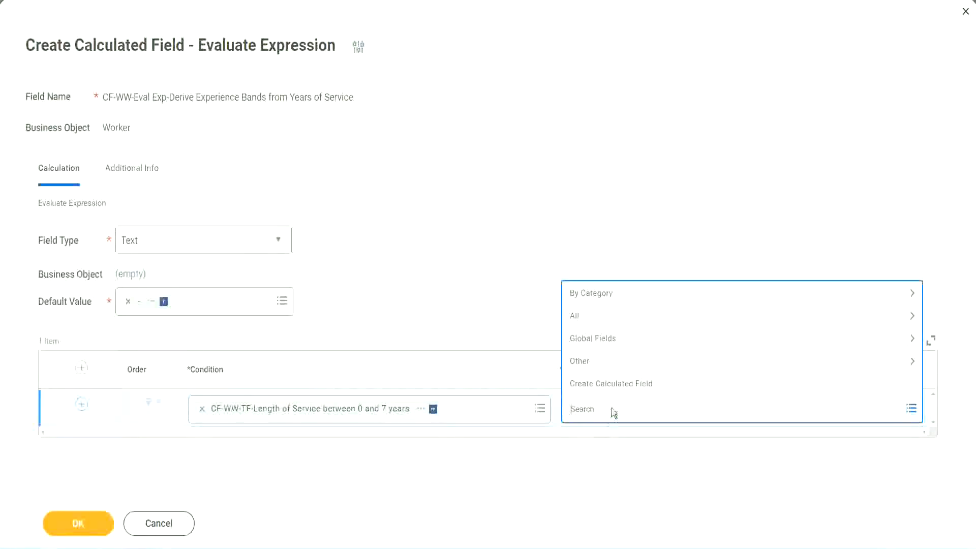
{"action": "left_click", "coordinate": [492, 295]}
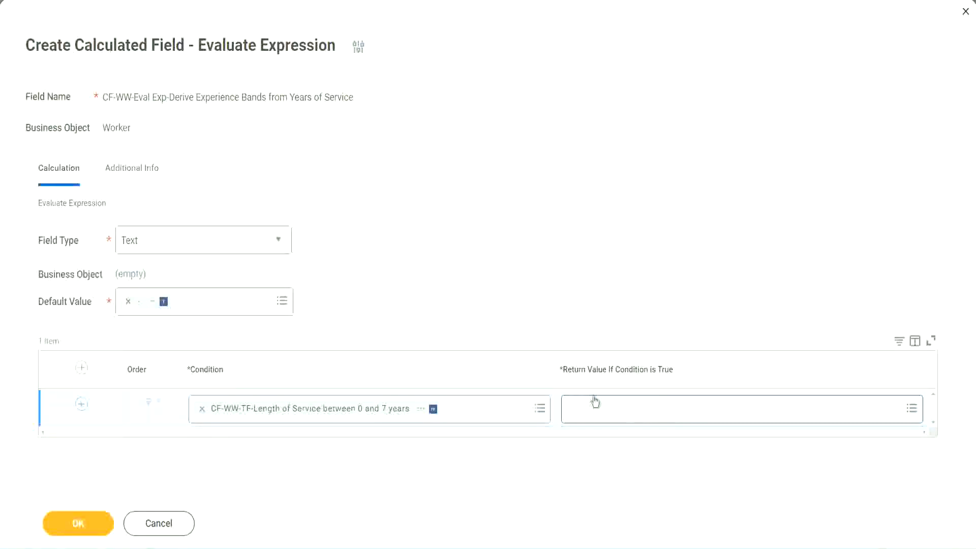
Start creating a new calculated field for the first row's return value and name it CF-WW-TC-Amateur
{"action": "left_click", "coordinate": [632, 409]}
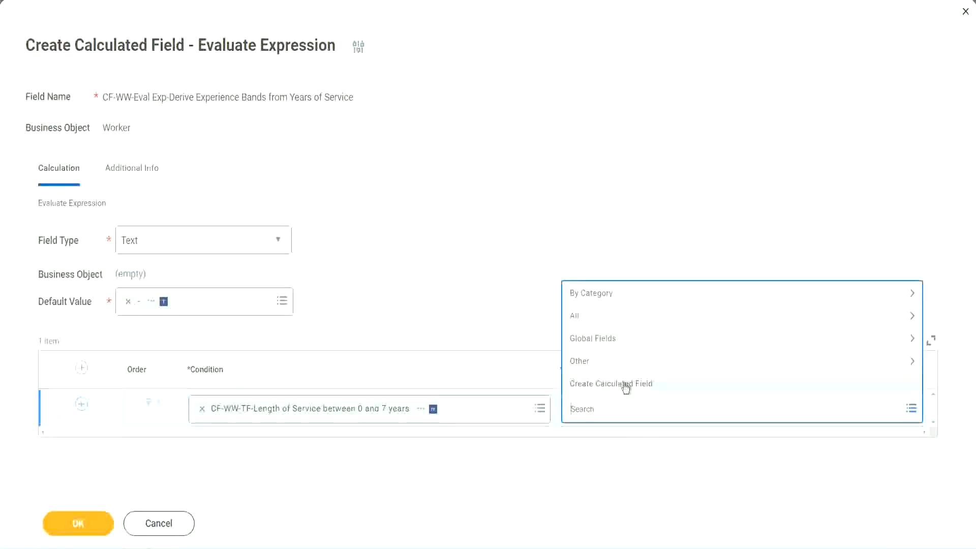
{"action": "left_click", "coordinate": [626, 387]}
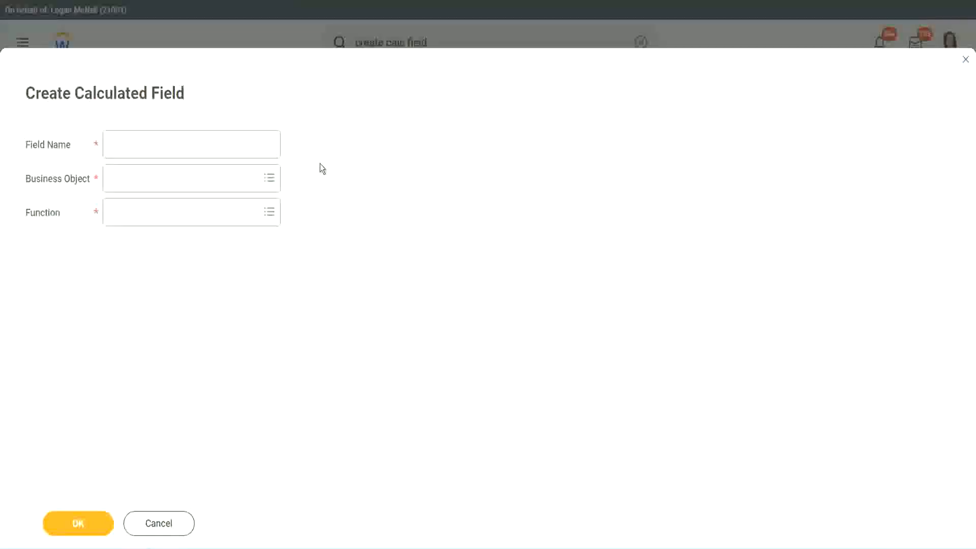
{"action": "left_click", "coordinate": [121, 145]}
{"action": "type", "text": "CF"}
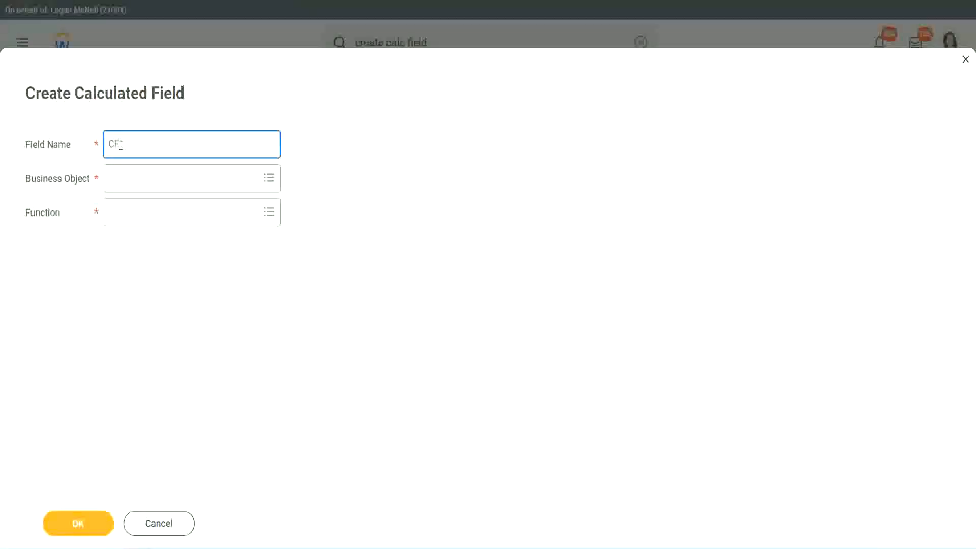
{"action": "type", "text": "_TC"}
{"action": "type", "text": "-Am"}
{"action": "type", "text": "ateur"}
{"action": "left_click", "coordinate": [122, 144]}
{"action": "type", "text": "WW"}
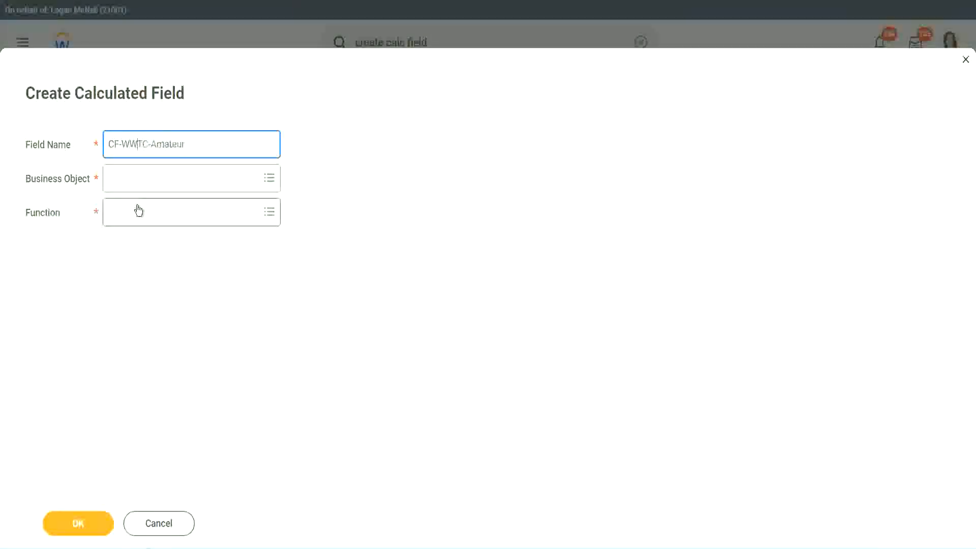
{"action": "type", "text": "-"}
Set the new calculated field's business object to Global
{"action": "left_click", "coordinate": [138, 178]}
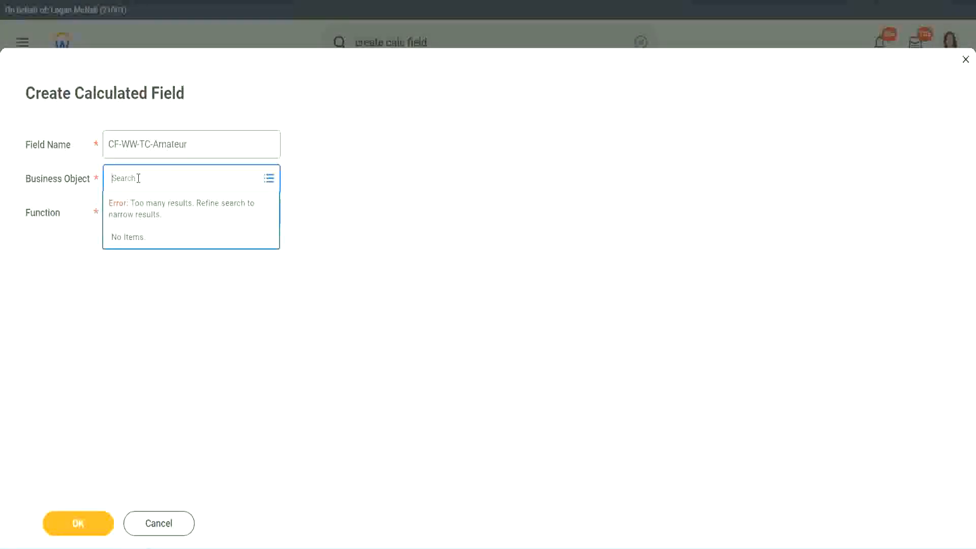
{"action": "type", "text": "worker"}
{"action": "key", "text": "BackSpace"}
{"action": "key", "text": "BackSpace"}
{"action": "key", "text": "BackSpace"}
{"action": "key", "text": "BackSpace"}
{"action": "key", "text": "BackSpace"}
{"action": "key", "text": "BackSpace"}
{"action": "type", "text": "global"}
{"action": "key", "text": "Return"}
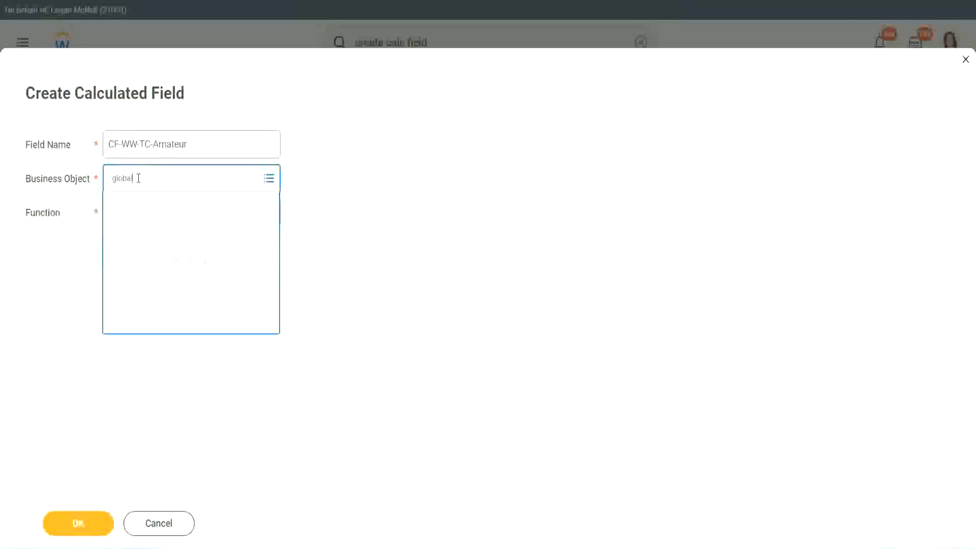
{"action": "left_click", "coordinate": [154, 238]}
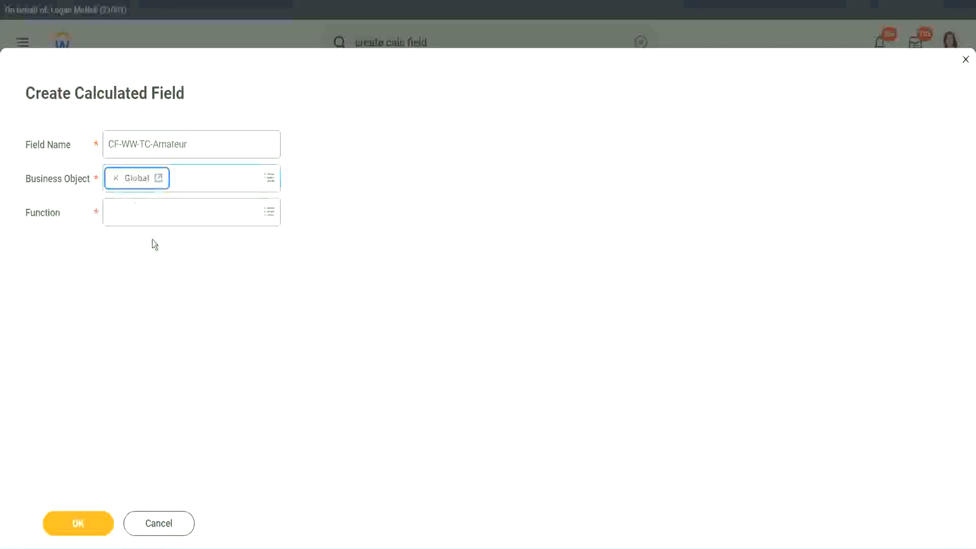
{"action": "triple_click", "coordinate": [224, 147]}
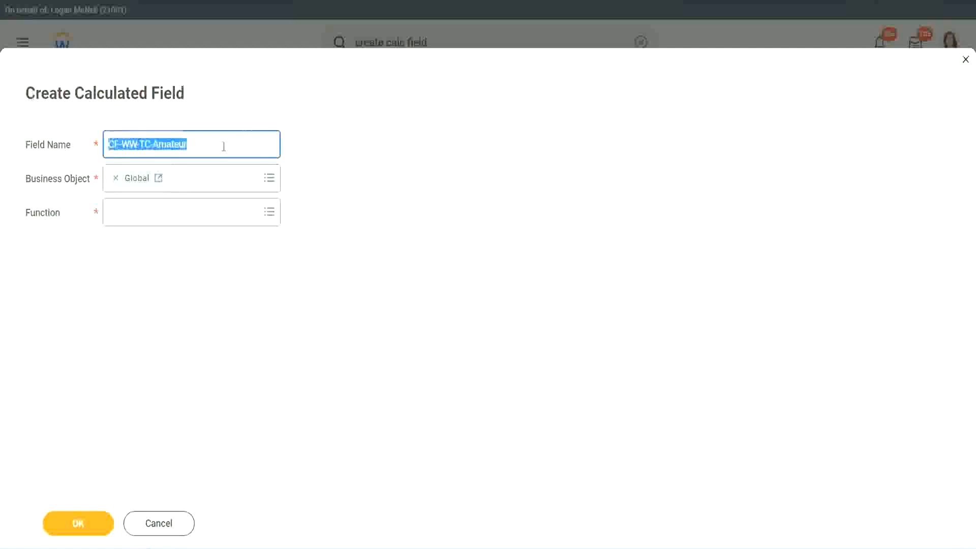
{"action": "left_click", "coordinate": [212, 146]}
{"action": "double_click", "coordinate": [192, 142]}
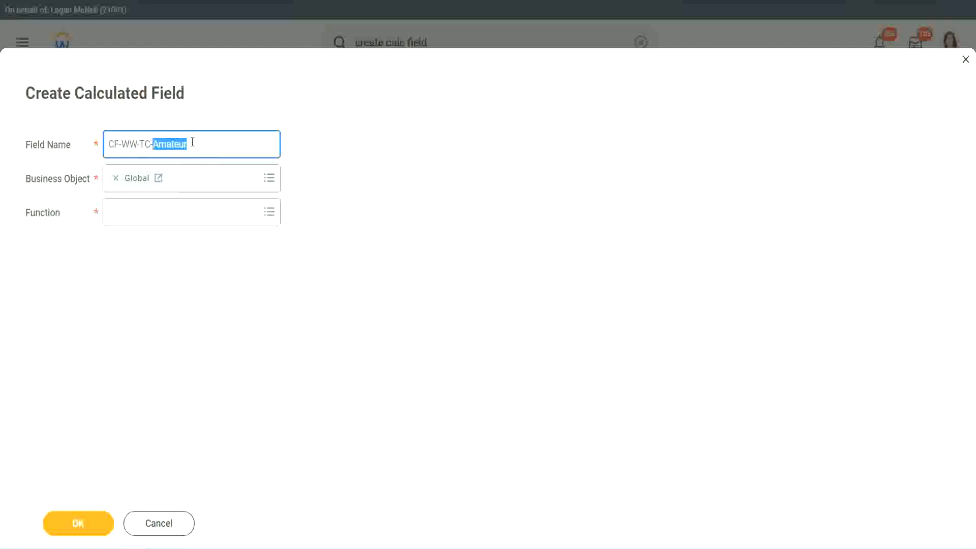
{"action": "left_click", "coordinate": [202, 143]}
{"action": "double_click", "coordinate": [183, 146]}
Set the new field's function to Text Constant and continue to its calculation definition
{"action": "left_click", "coordinate": [135, 212]}
{"action": "type", "text": "text const"}
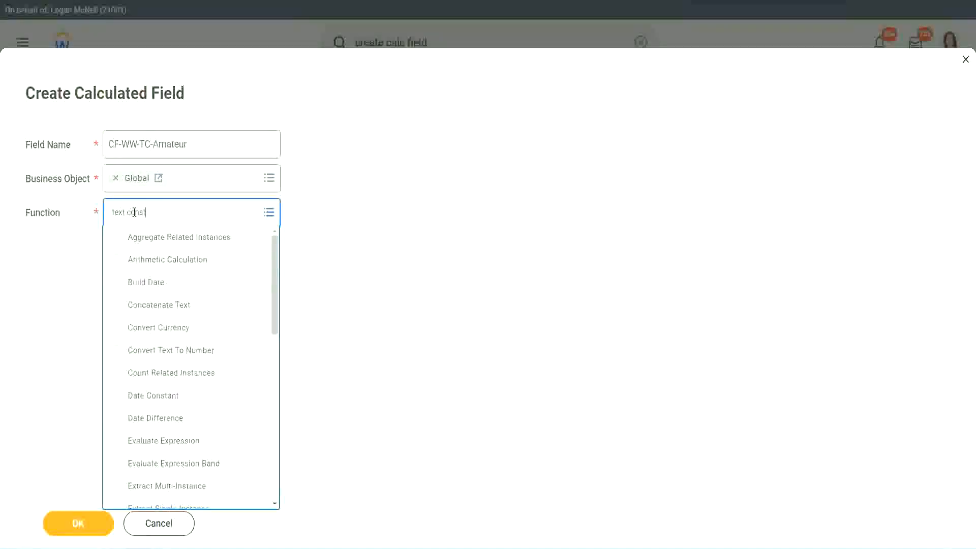
{"action": "key", "text": "Return"}
{"action": "left_click", "coordinate": [80, 532]}
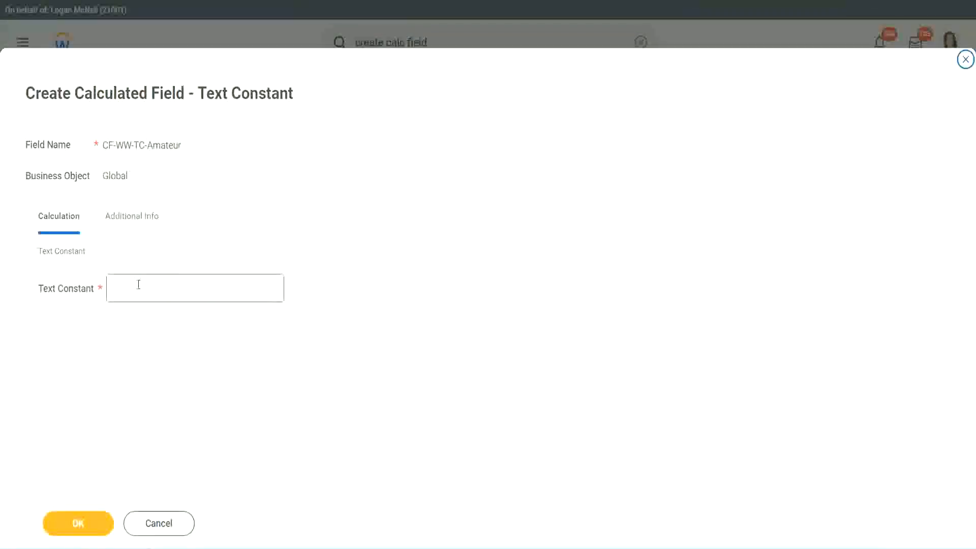
Enter Amateur as the text constant and save the field as the first row's return value
{"action": "left_click", "coordinate": [159, 286]}
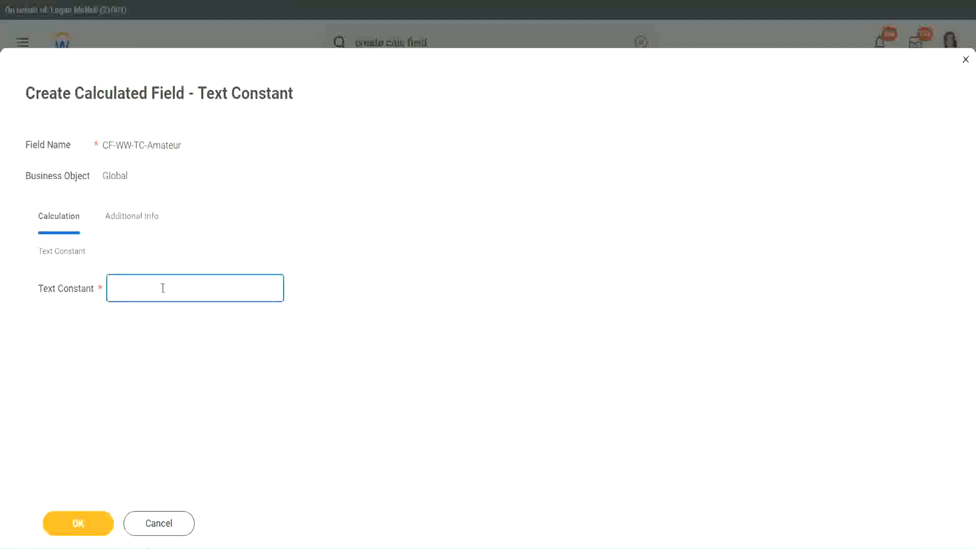
{"action": "type", "text": "Amateur"}
{"action": "left_click", "coordinate": [75, 525]}
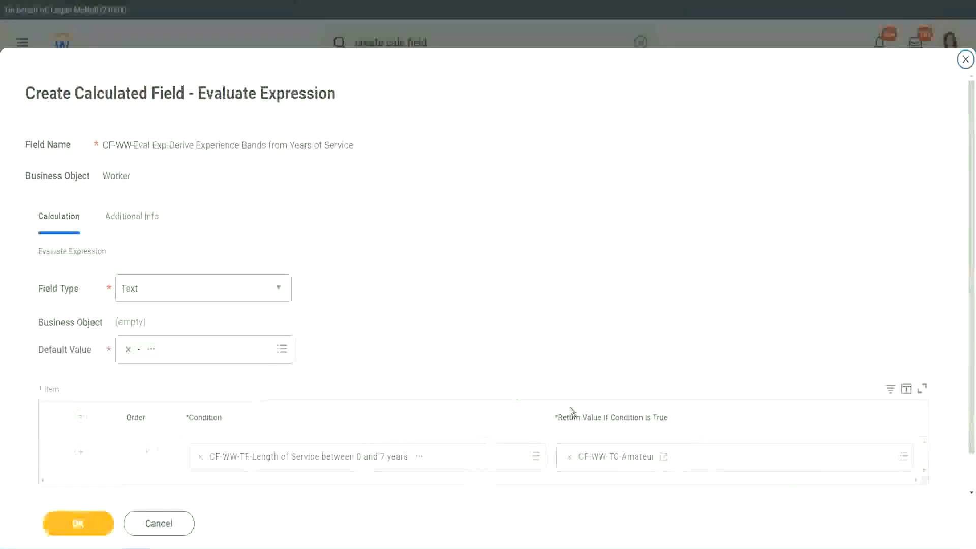
{"action": "right_click", "coordinate": [606, 460]}
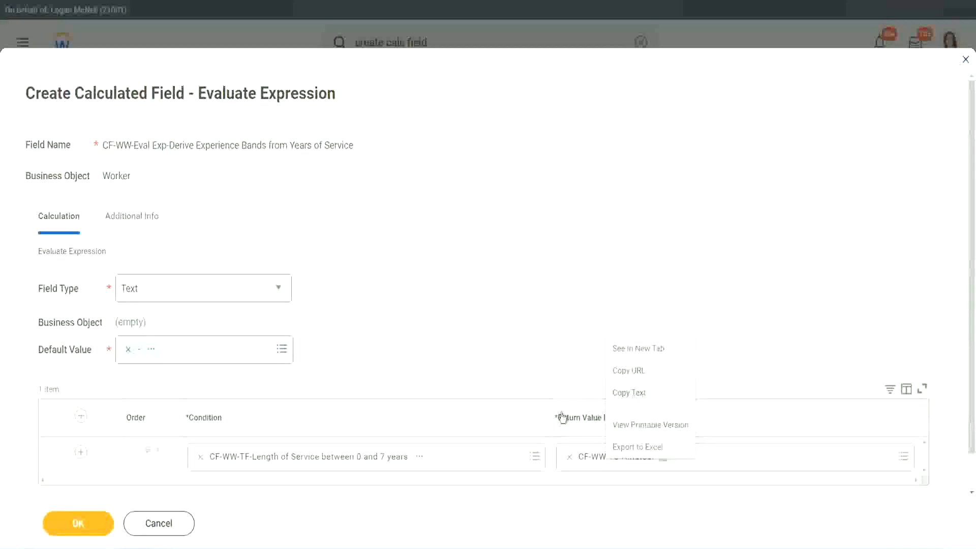
{"action": "left_click", "coordinate": [606, 463]}
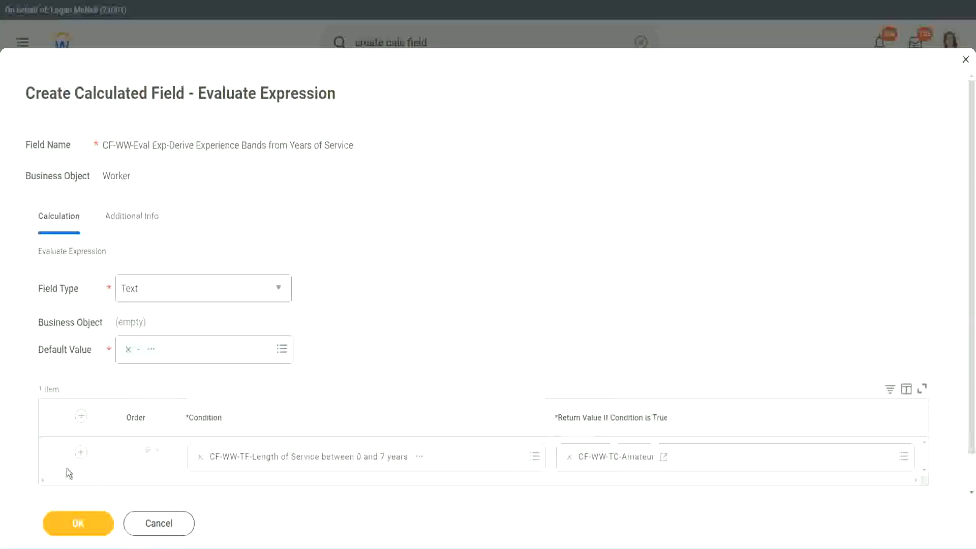
Add three more condition rows and set the second row's condition to CF-WW-TF-Length of Service between 8 and 15 years
{"action": "left_click", "coordinate": [81, 453]}
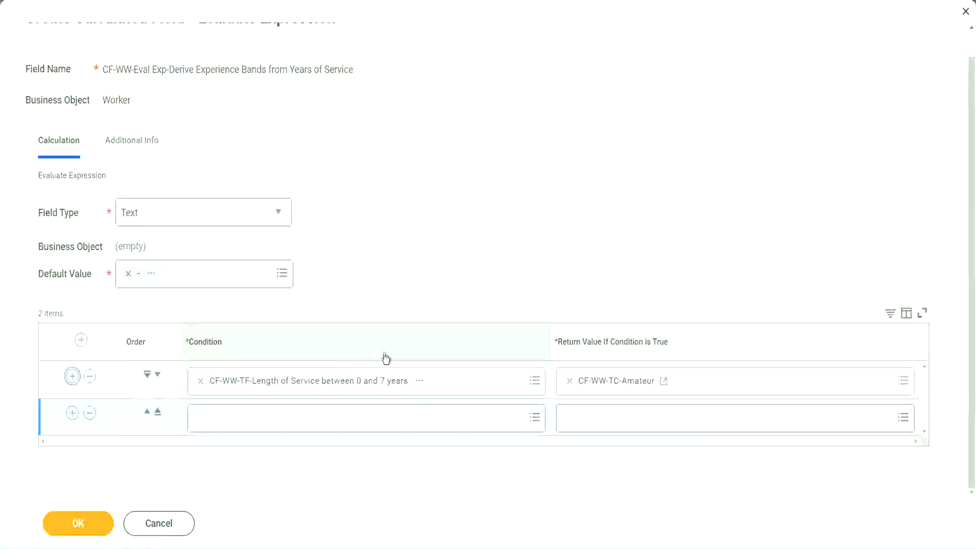
{"action": "left_click", "coordinate": [74, 414]}
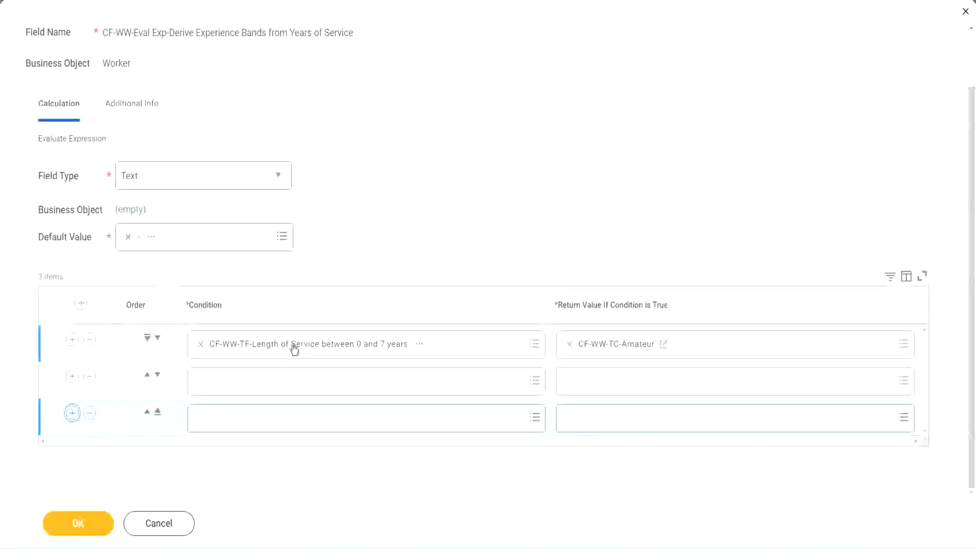
{"action": "left_click", "coordinate": [240, 385]}
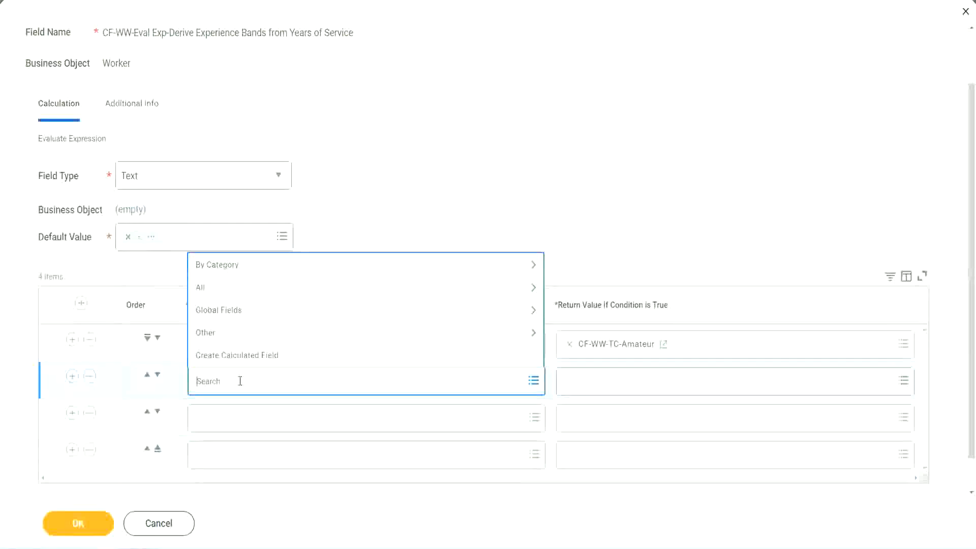
{"action": "type", "text": "cf-ww-tf"}
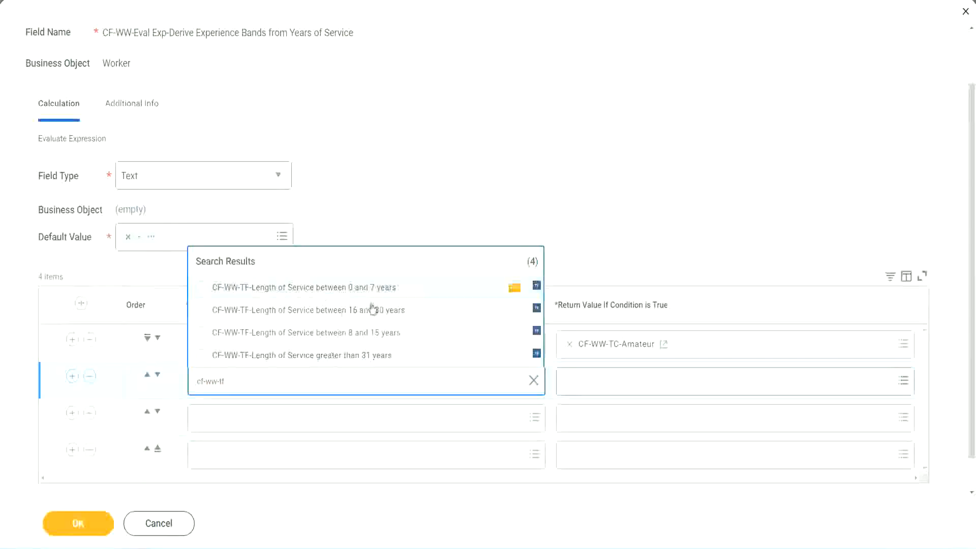
{"action": "left_click", "coordinate": [375, 335]}
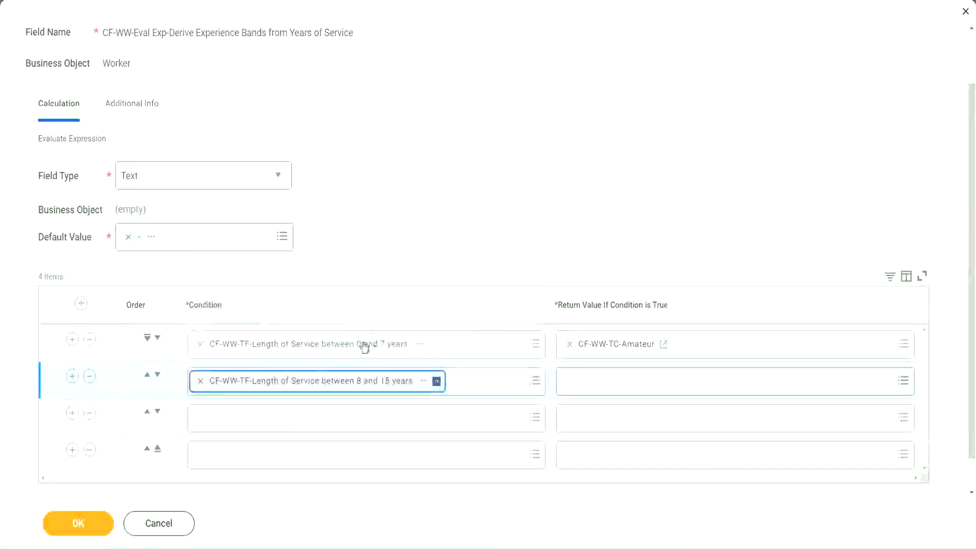
Set the third row's condition to CF-WW-TF-Length of Service between 16 and 30 years
{"action": "left_click", "coordinate": [246, 417]}
{"action": "type", "text": "cf"}
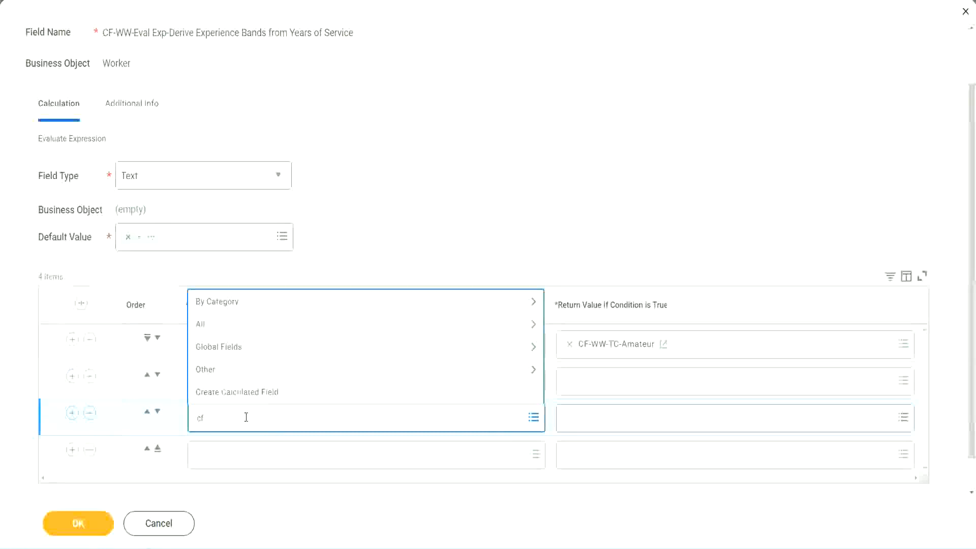
{"action": "type", "text": "-ww-tf"}
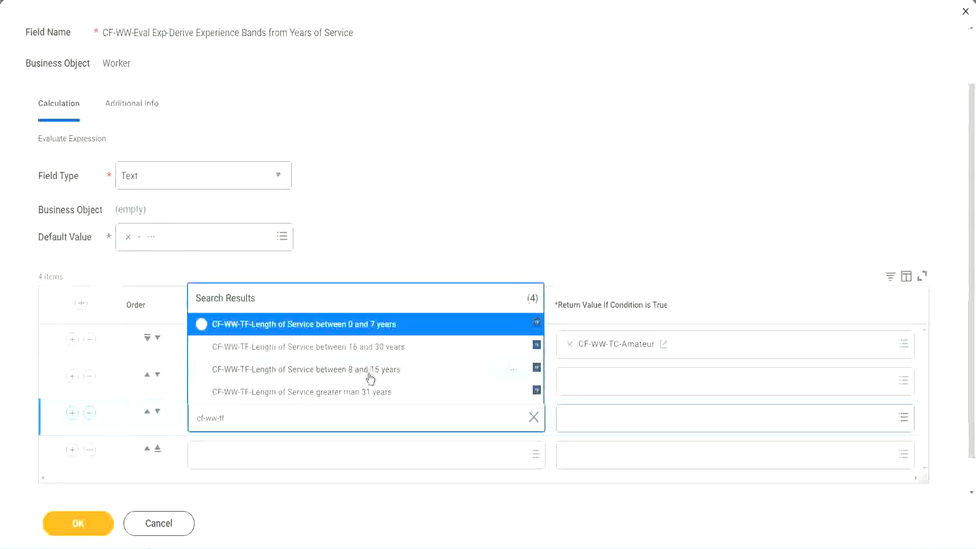
{"action": "left_click", "coordinate": [392, 350]}
Set the fourth row's condition to CF-WW-TF-Length of Service greater than 31 years
{"action": "left_click", "coordinate": [229, 456]}
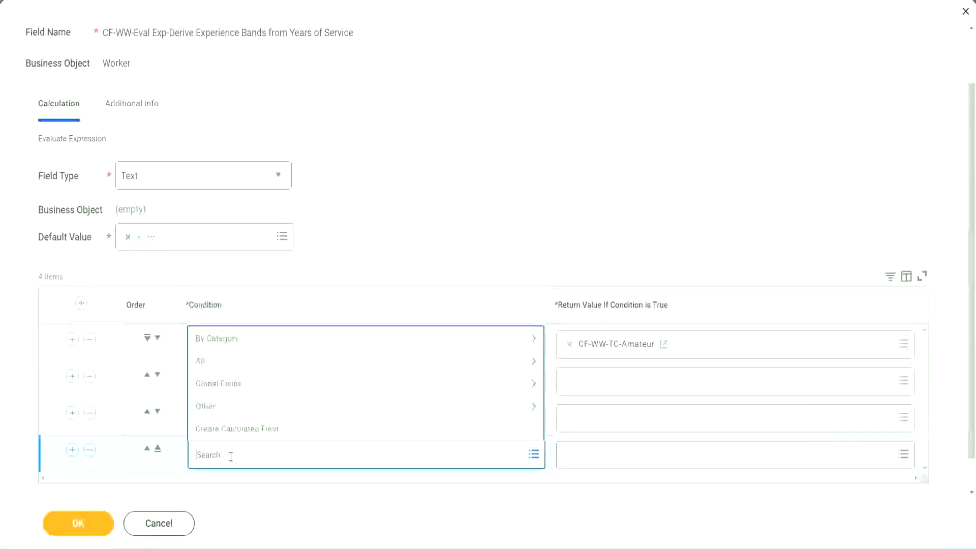
{"action": "type", "text": "cf-ww"}
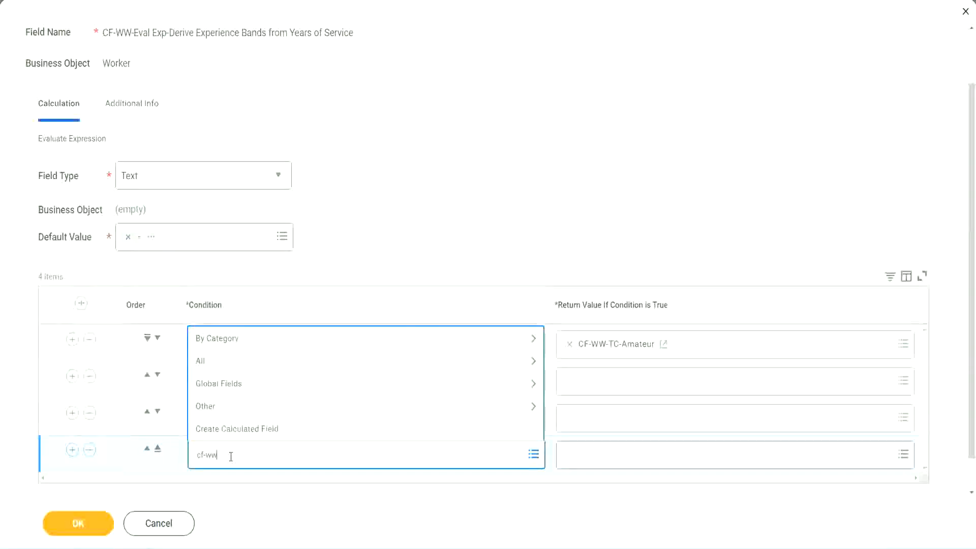
{"action": "type", "text": " tf 31"}
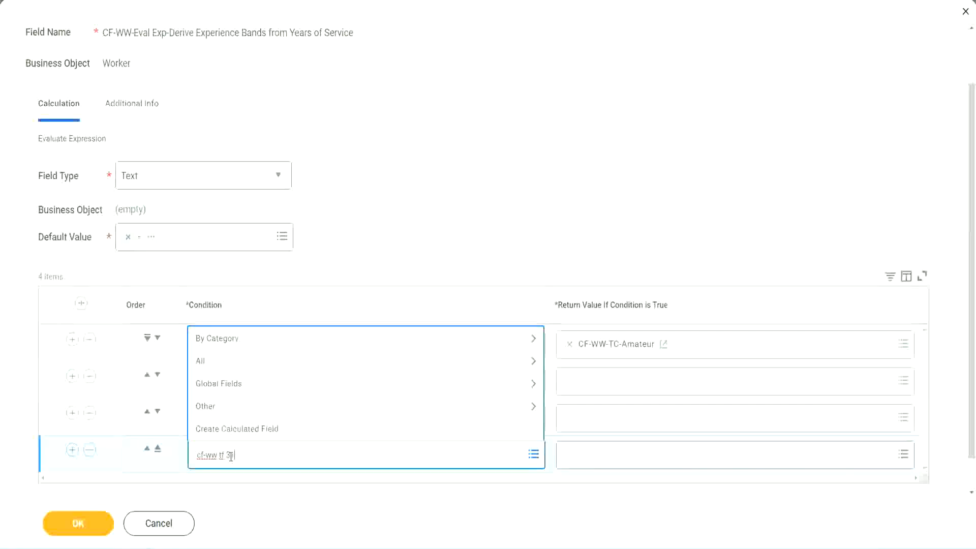
{"action": "key", "text": "Return"}
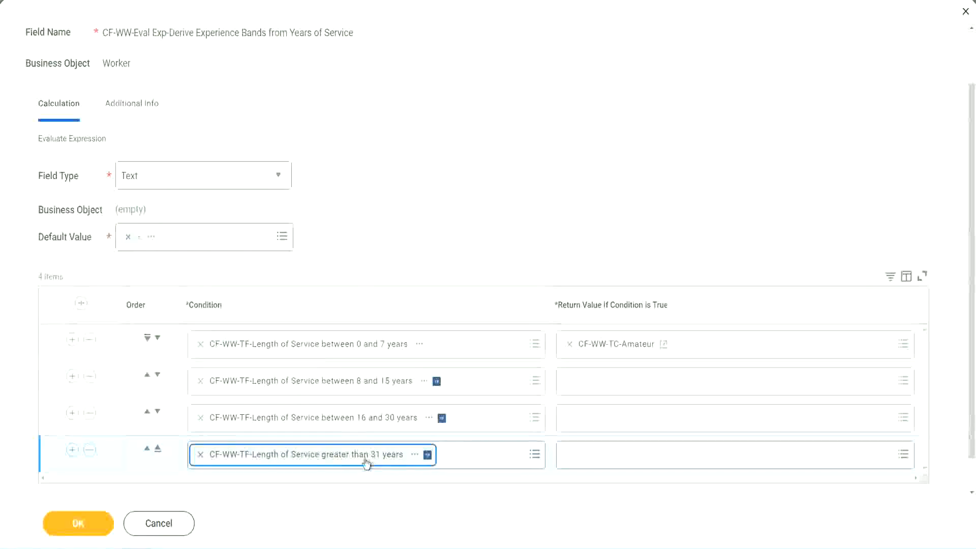
{"action": "left_click", "coordinate": [439, 211]}
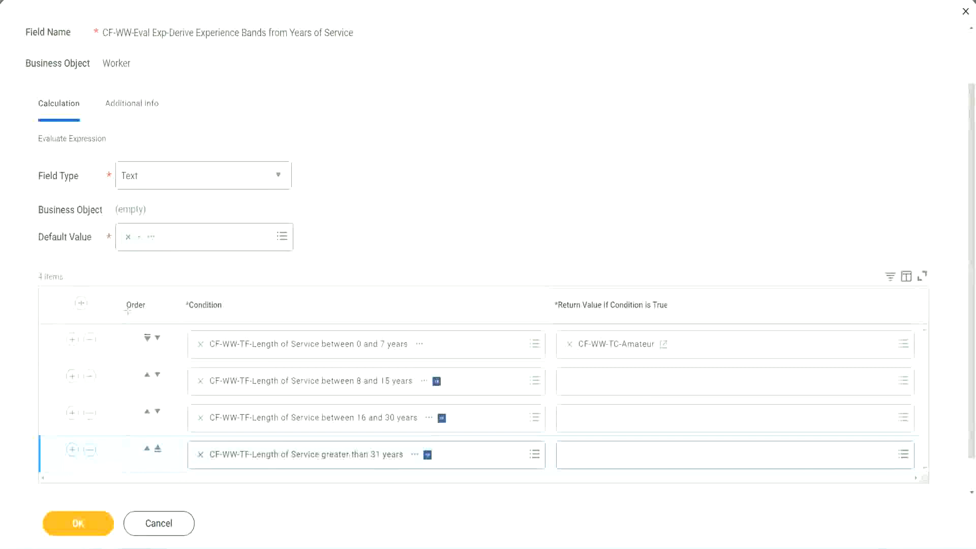
Try moving the 8 to 15 years condition row above the 0 to 7 years row
{"action": "left_click_drag", "start_coordinate": [110, 298], "coordinate": [109, 402]}
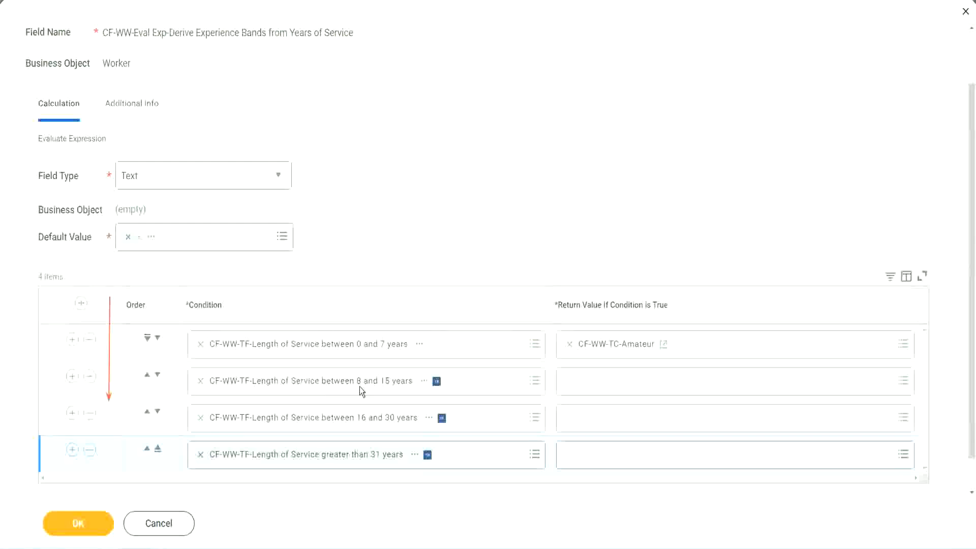
{"action": "left_click", "coordinate": [147, 376]}
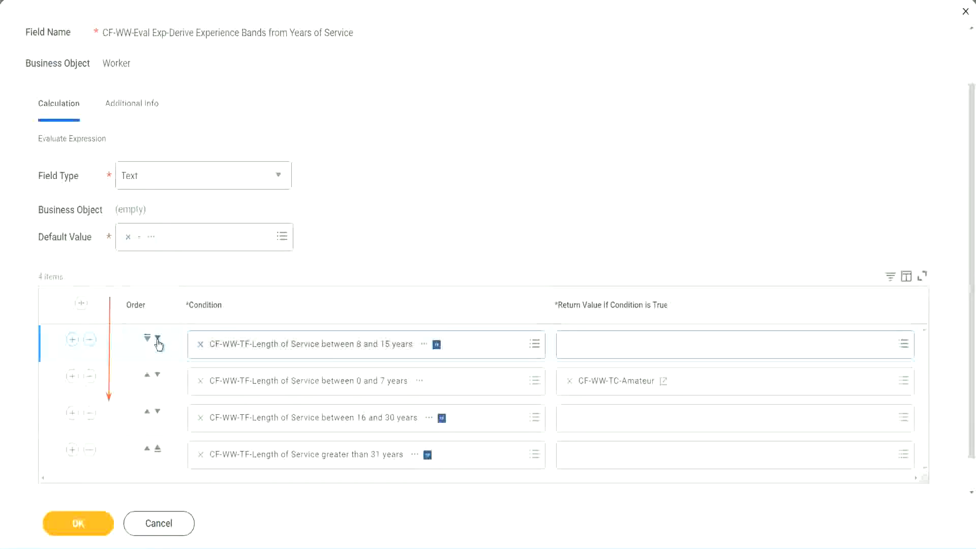
{"action": "left_click_drag", "start_coordinate": [334, 366], "coordinate": [427, 376]}
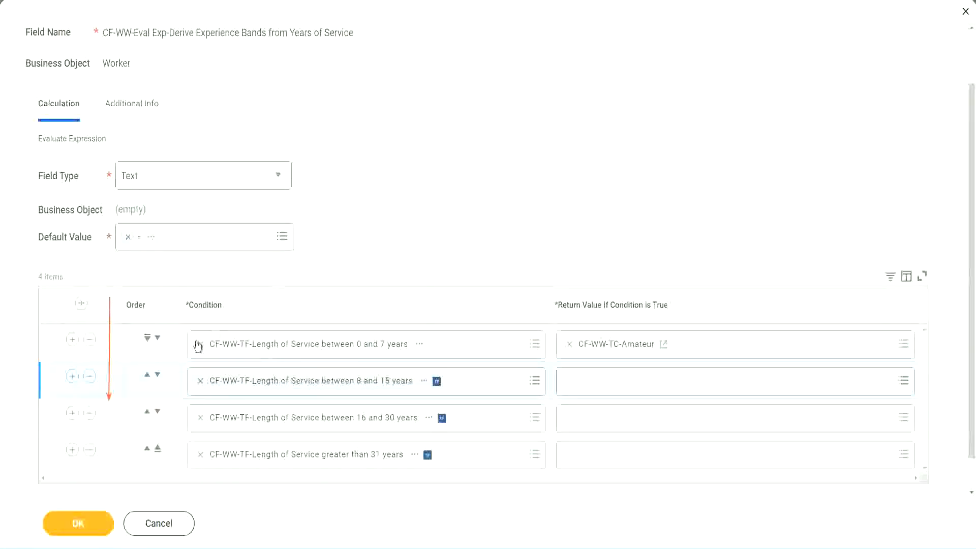
{"action": "left_click", "coordinate": [148, 377]}
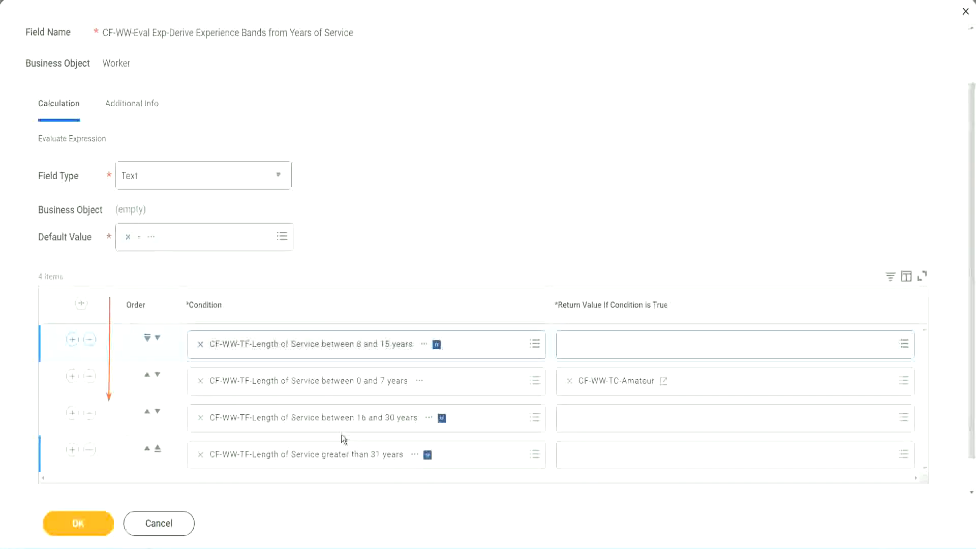
Copy the name of the CF-WW-TC-Amateur field and return the 0 to 7 years row to first place
{"action": "right_click", "coordinate": [618, 390]}
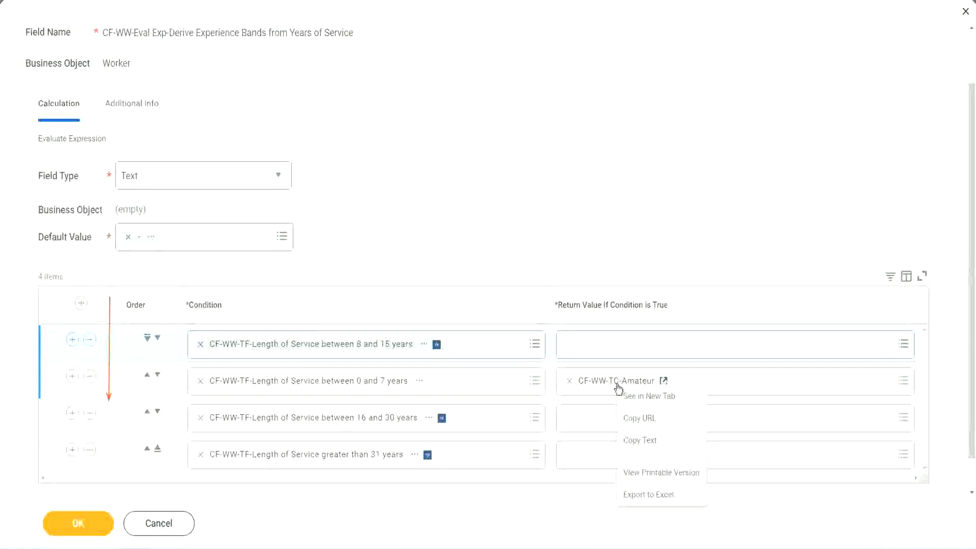
{"action": "left_click", "coordinate": [643, 441]}
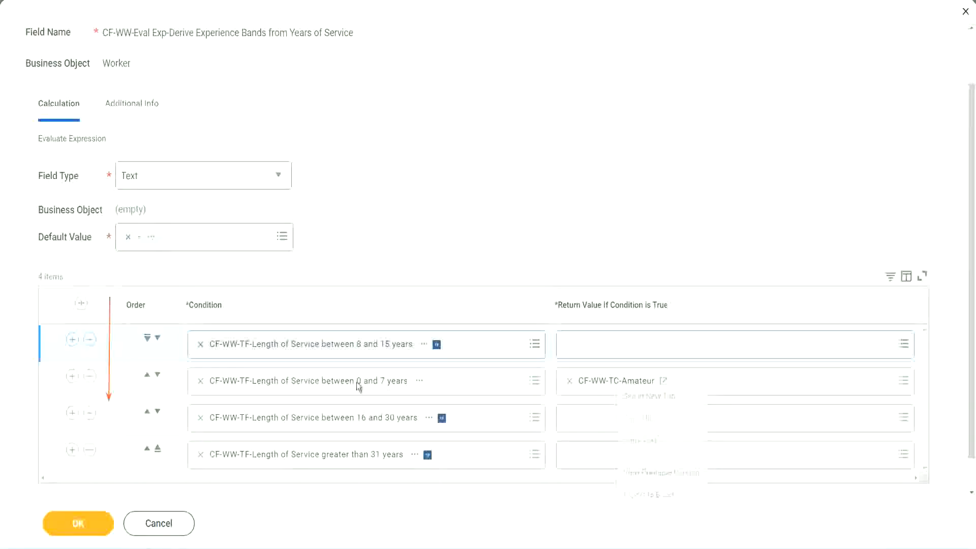
{"action": "left_click", "coordinate": [158, 338]}
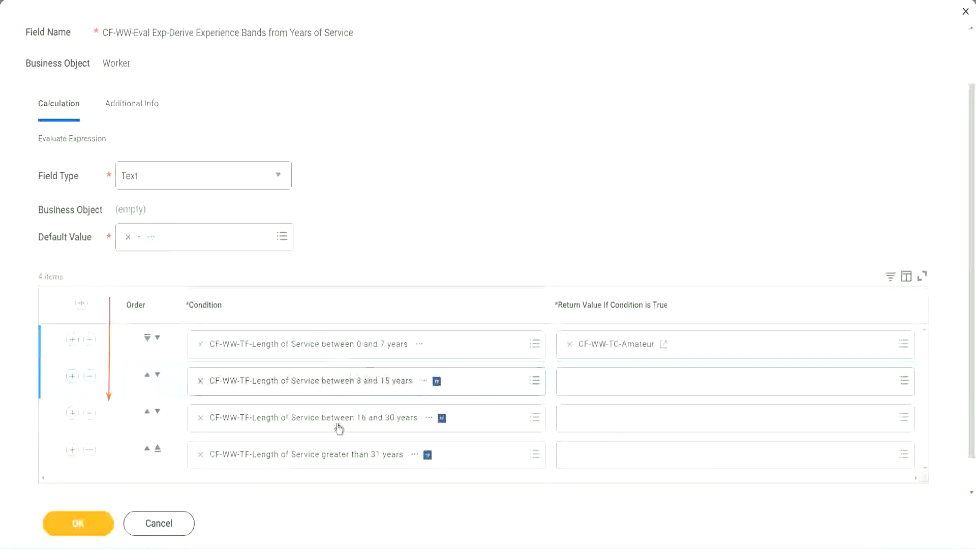
Create a calculated field named CF-WW-TC-Experienced for the second row's return value, using the Global business object and Text Constant function
{"action": "left_click", "coordinate": [573, 381]}
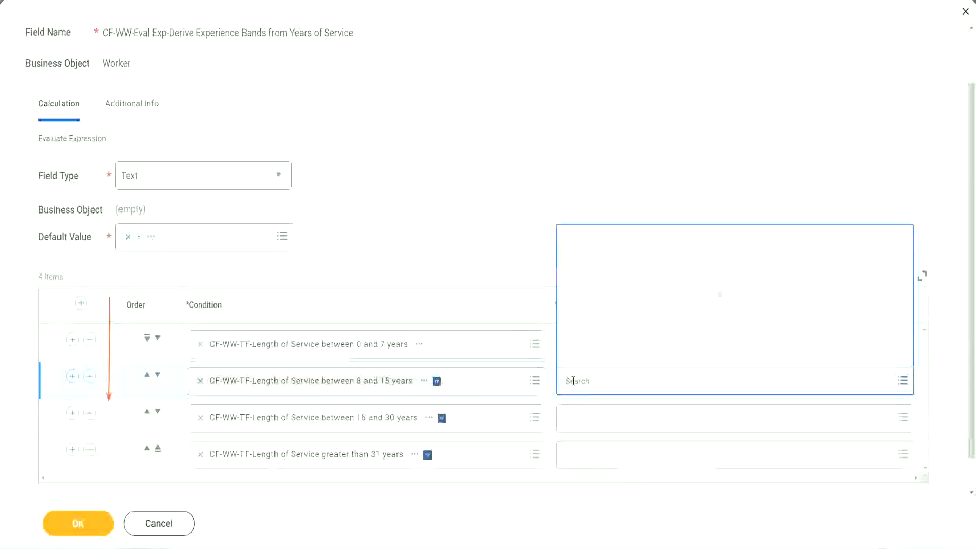
{"action": "left_click", "coordinate": [606, 356]}
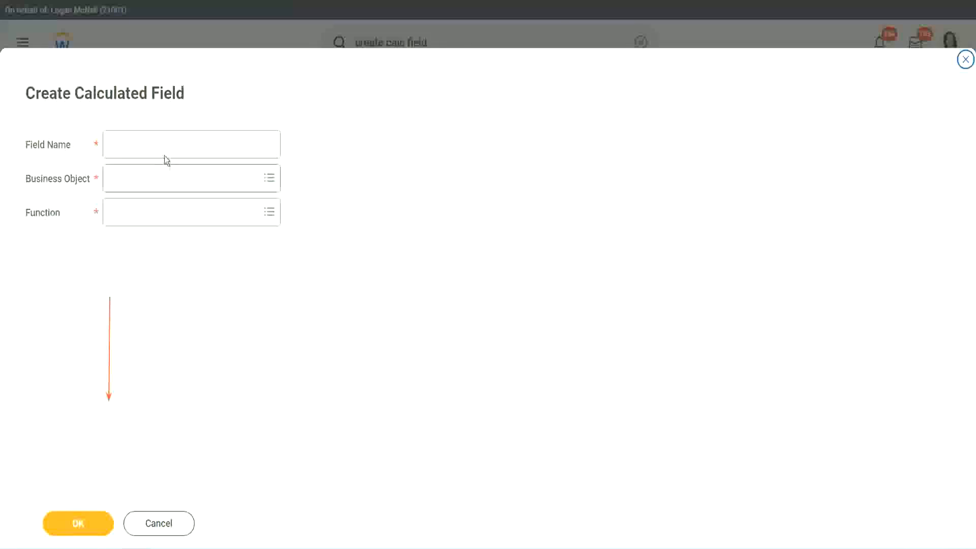
{"action": "left_click", "coordinate": [156, 145]}
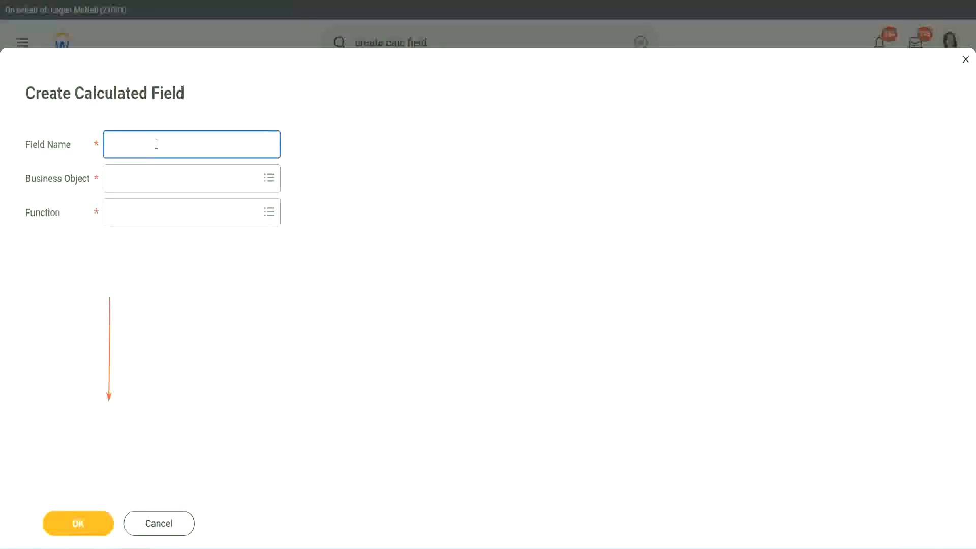
{"action": "type", "text": "CF-WW-TC-Amateur"}
{"action": "double_click", "coordinate": [167, 146]}
{"action": "type", "text": "Experienced"}
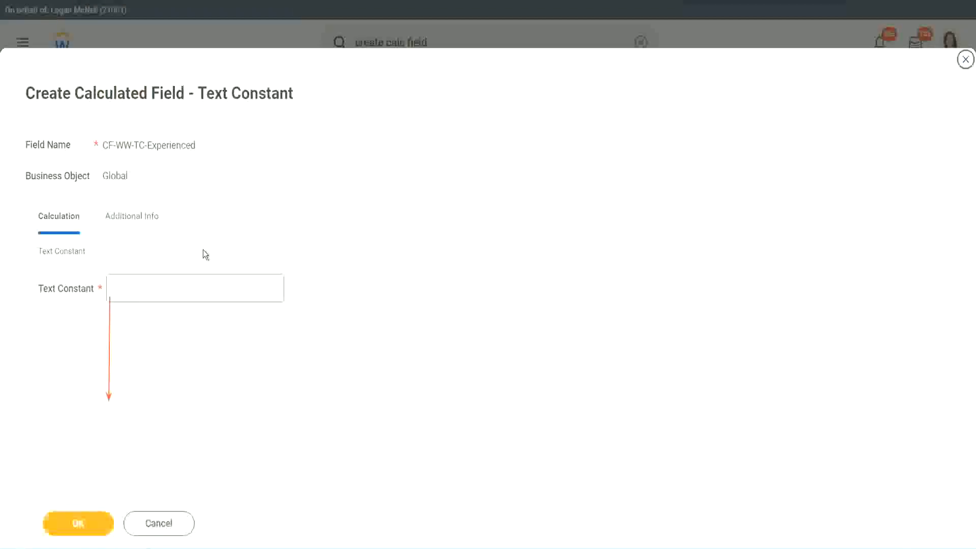
Enter Experienced as the text constant and save the field as the second row's return value
{"action": "left_click", "coordinate": [147, 289]}
{"action": "type", "text": "Ex"}
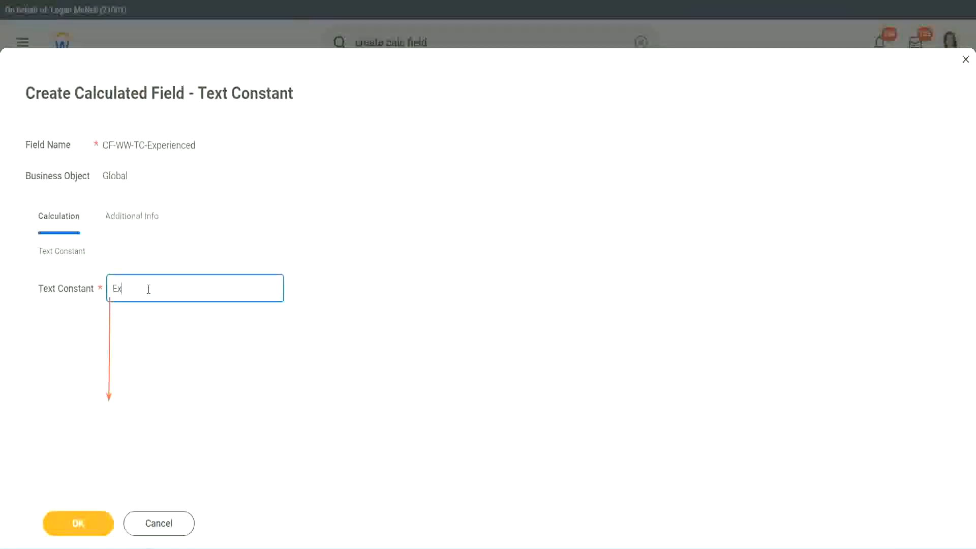
{"action": "type", "text": "perienced"}
{"action": "left_click", "coordinate": [81, 521]}
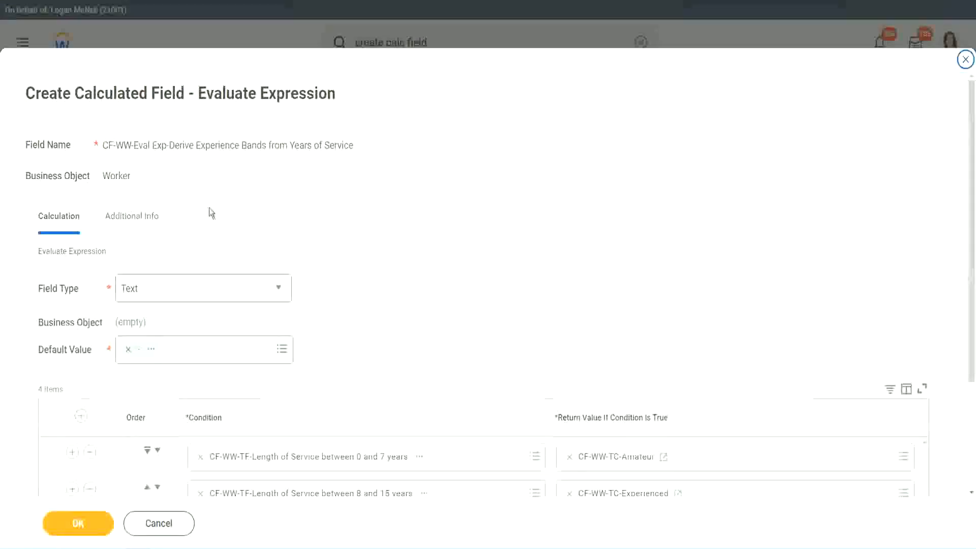
Start a new calculated field for the third row's return value, named CF-WW-TC-Senior on the Global business object
{"action": "scroll", "coordinate": [451, 265], "scroll_direction": "down", "scroll_amount": 3}
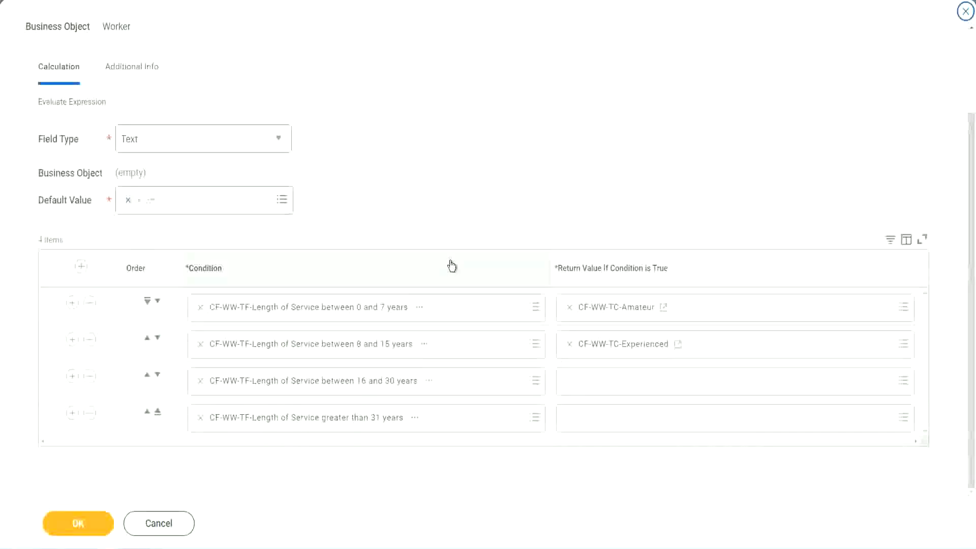
{"action": "left_click", "coordinate": [608, 386]}
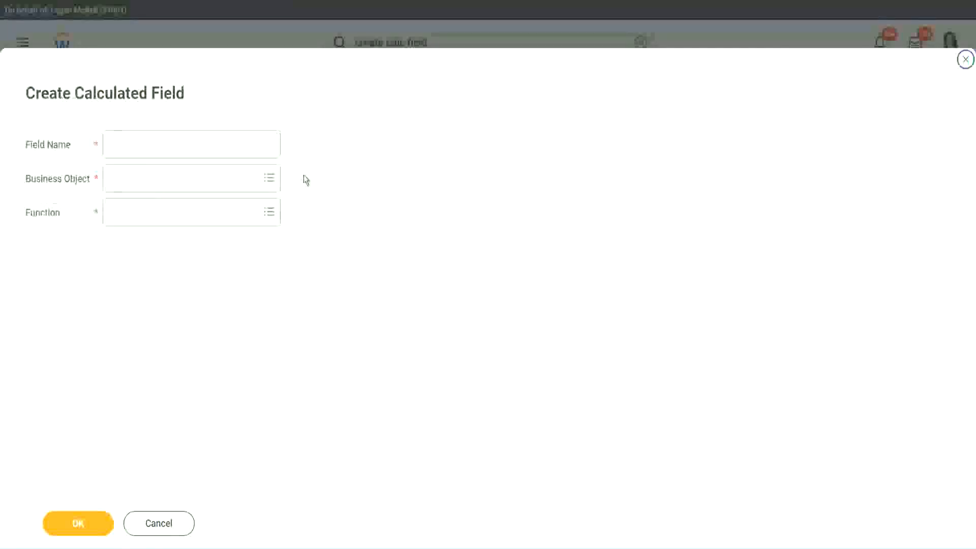
{"action": "left_click", "coordinate": [207, 146]}
{"action": "type", "text": "CF-WW-TC-Amateur"}
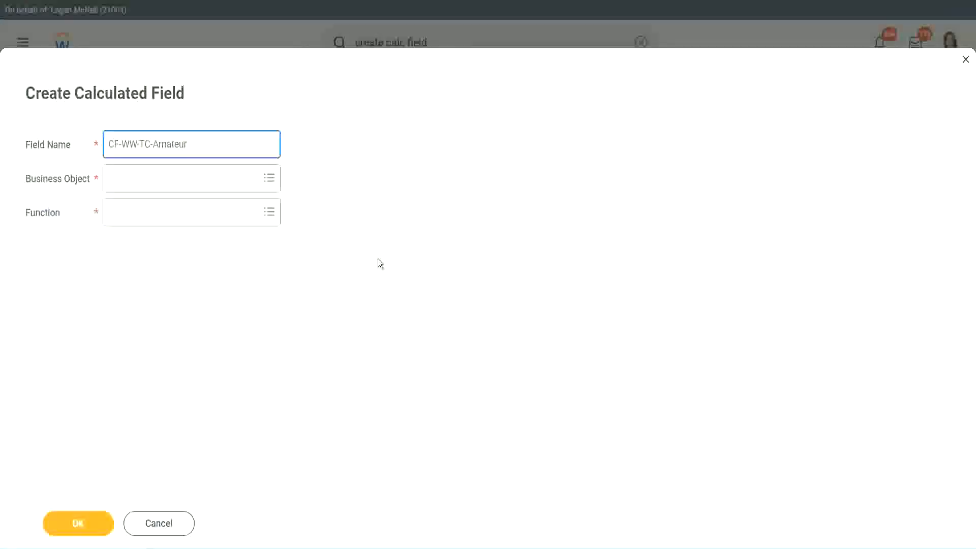
{"action": "left_click", "coordinate": [112, 179]}
{"action": "type", "text": "globa"}
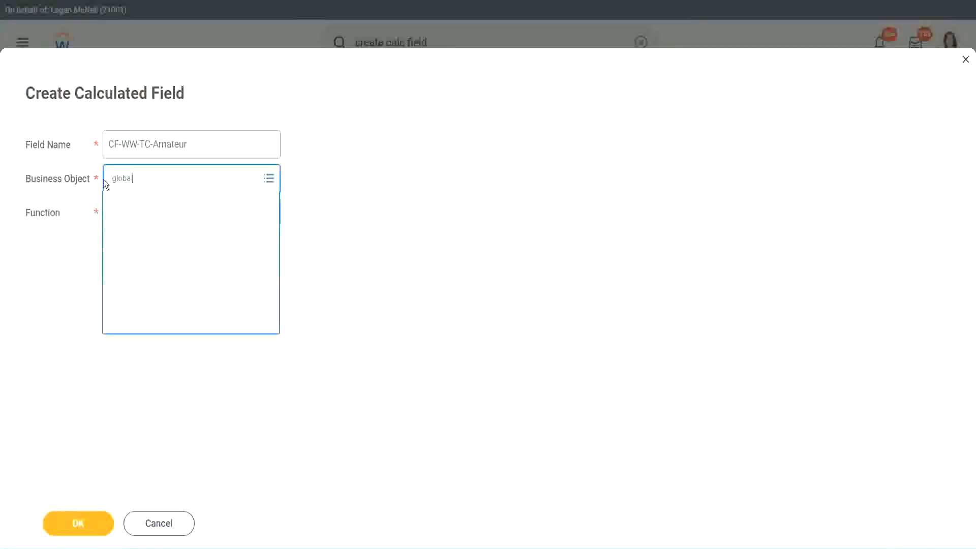
{"action": "type", "text": "l"}
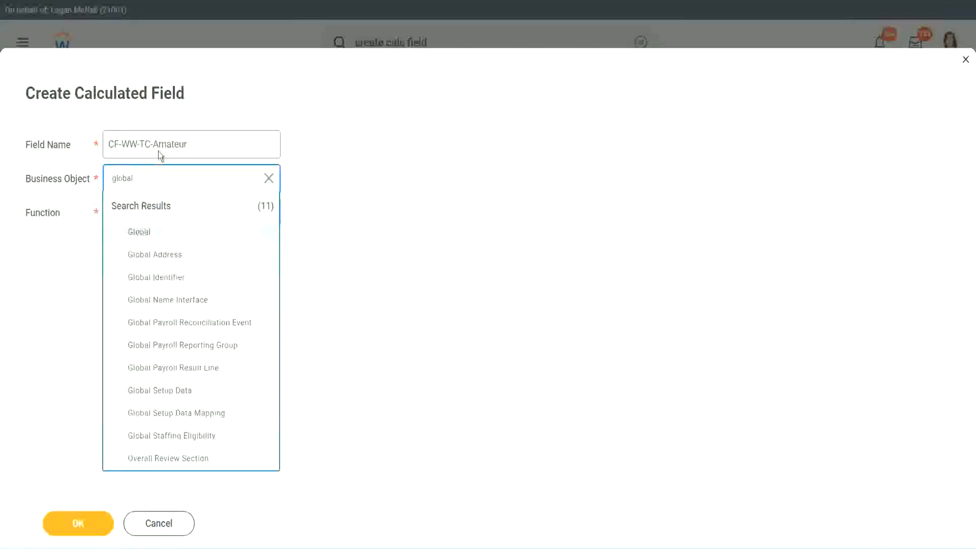
{"action": "key", "text": "Return"}
{"action": "double_click", "coordinate": [168, 144]}
{"action": "type", "text": "S"}
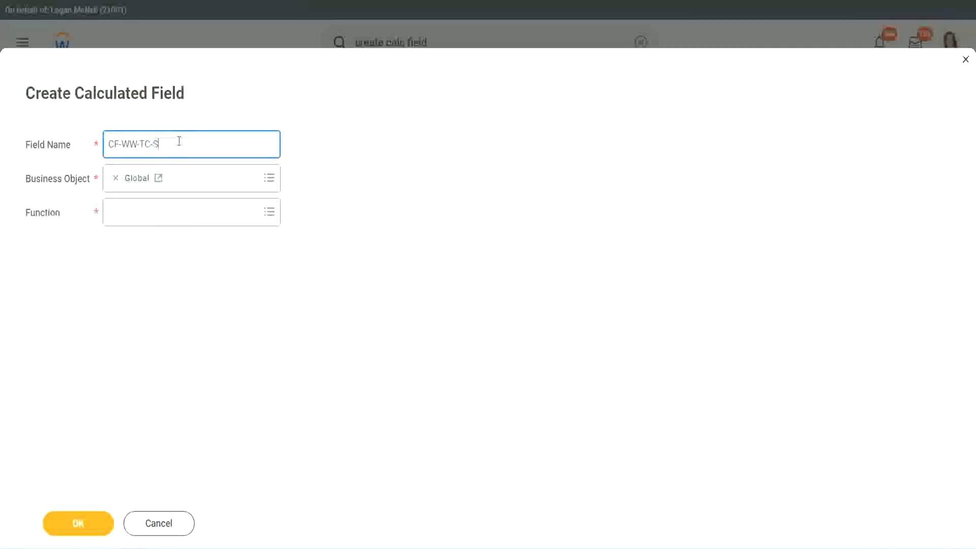
{"action": "type", "text": "enior"}
Make the field a Text Constant with the value Senior and save it as the third row's return value
{"action": "left_click", "coordinate": [156, 222]}
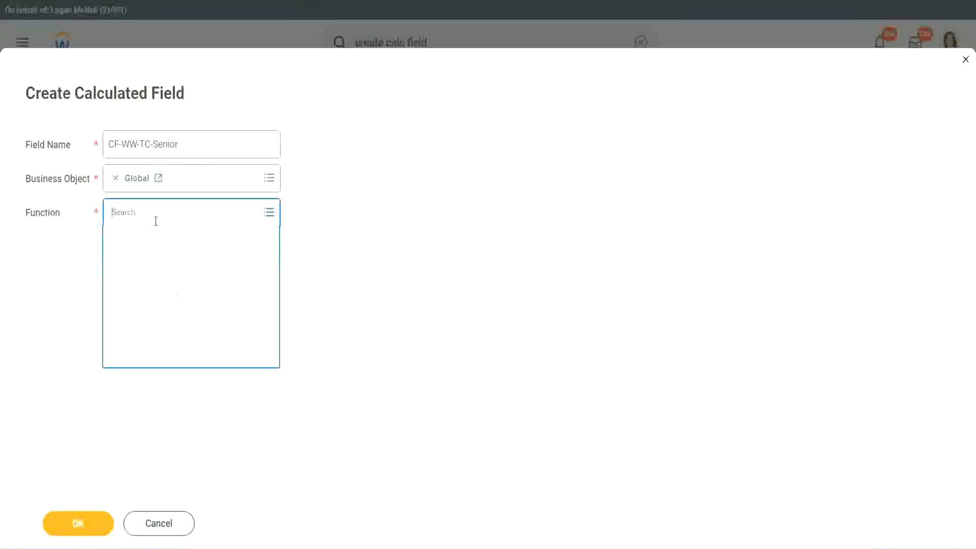
{"action": "type", "text": "tc"}
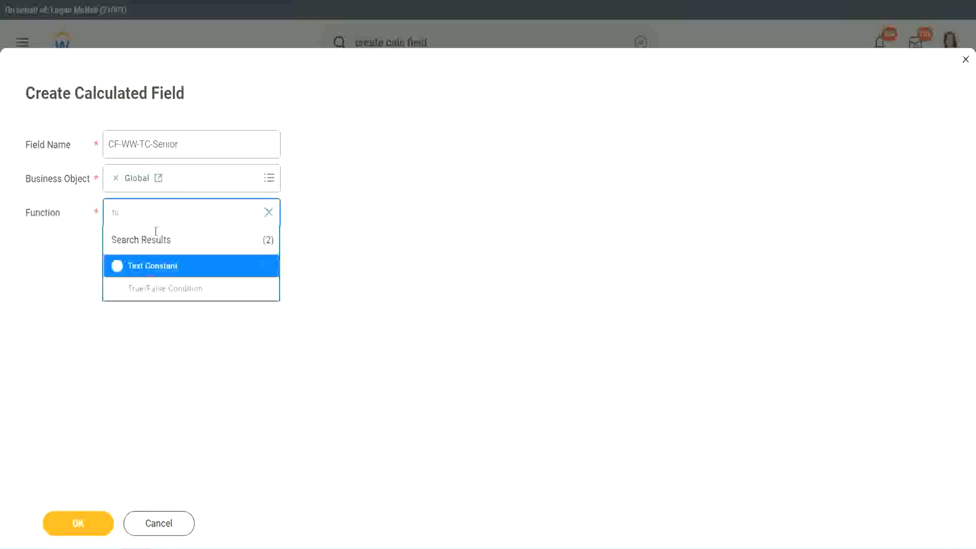
{"action": "left_click", "coordinate": [151, 265]}
{"action": "left_click", "coordinate": [86, 529]}
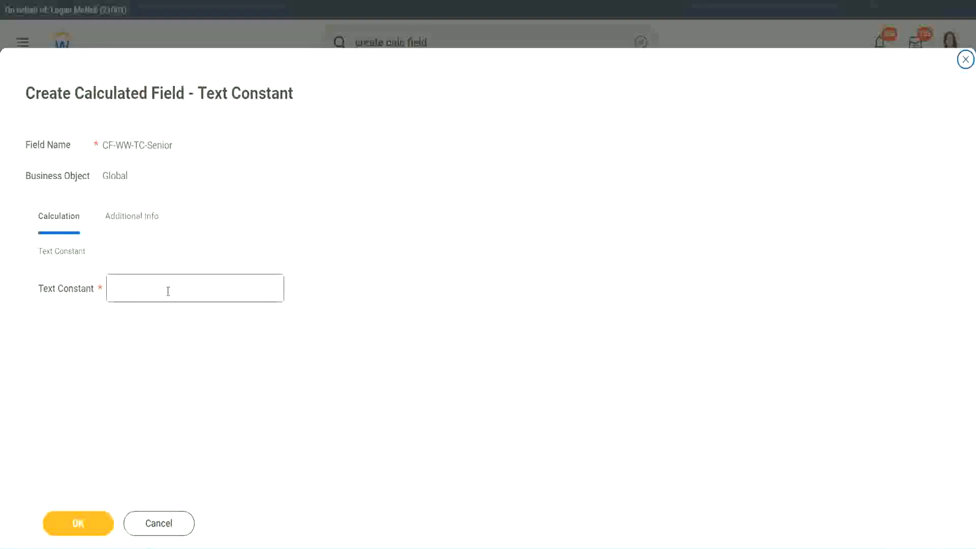
{"action": "left_click", "coordinate": [165, 286]}
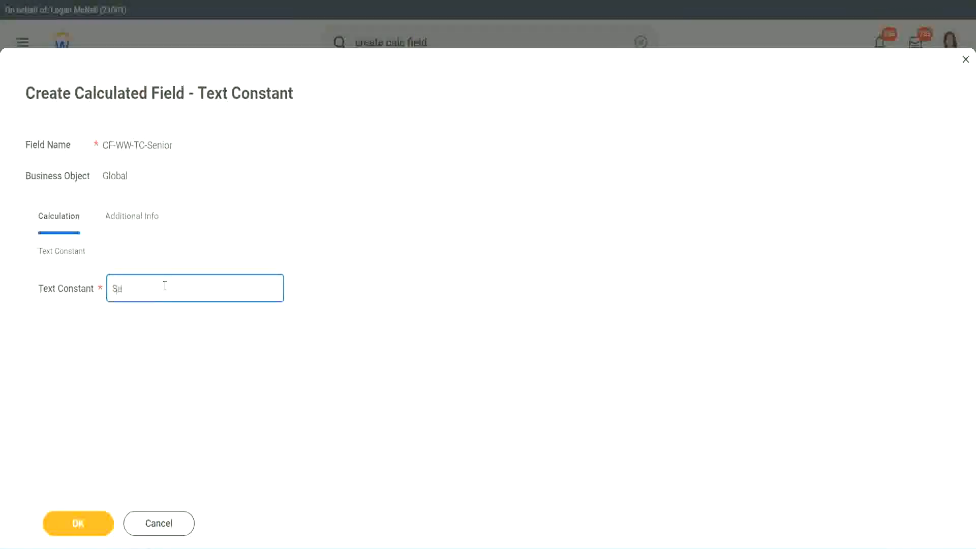
{"action": "left_click", "coordinate": [96, 513]}
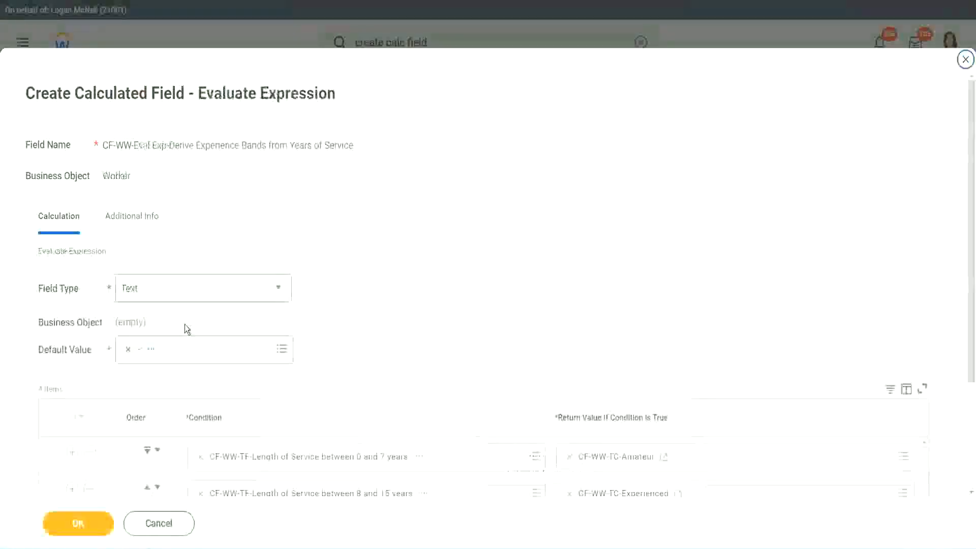
Start a new calculated field for the fourth row's return value and name it CF-WW-TC-Legend
{"action": "scroll", "coordinate": [707, 365], "scroll_direction": "down", "scroll_amount": 3}
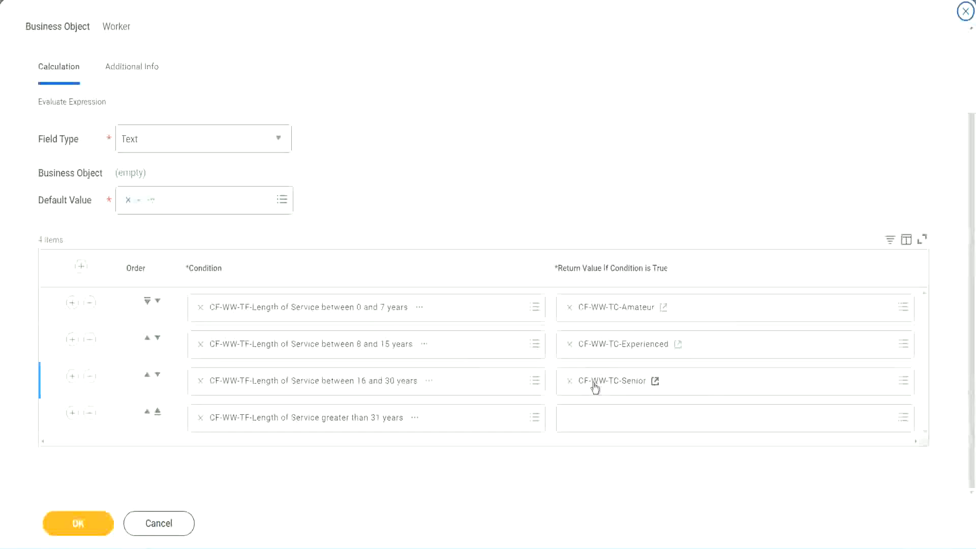
{"action": "right_click", "coordinate": [593, 383]}
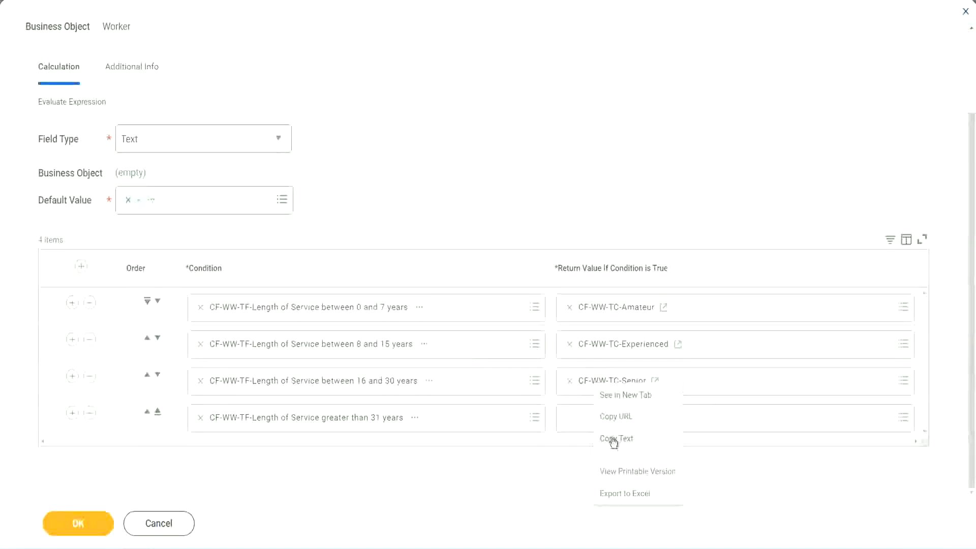
{"action": "left_click", "coordinate": [589, 434]}
{"action": "left_click", "coordinate": [593, 422]}
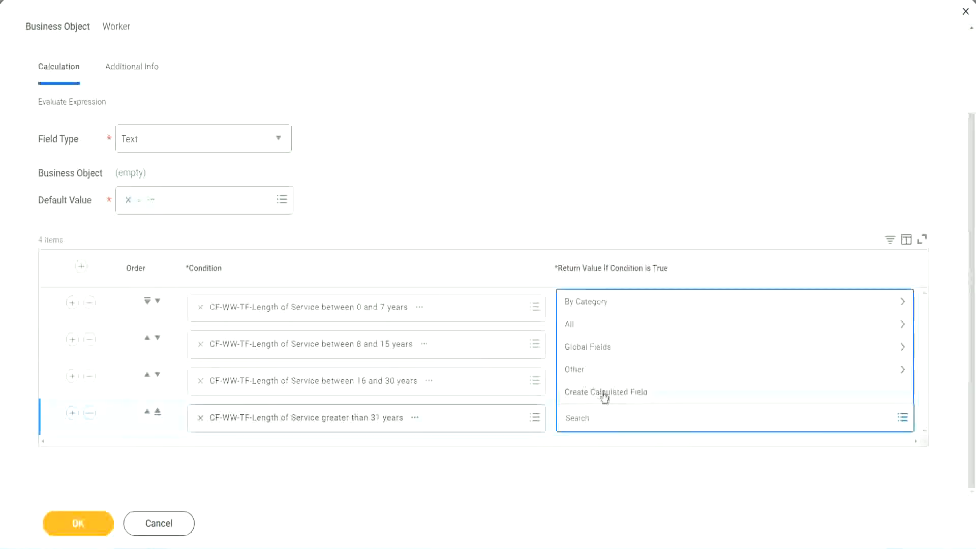
{"action": "left_click", "coordinate": [604, 394]}
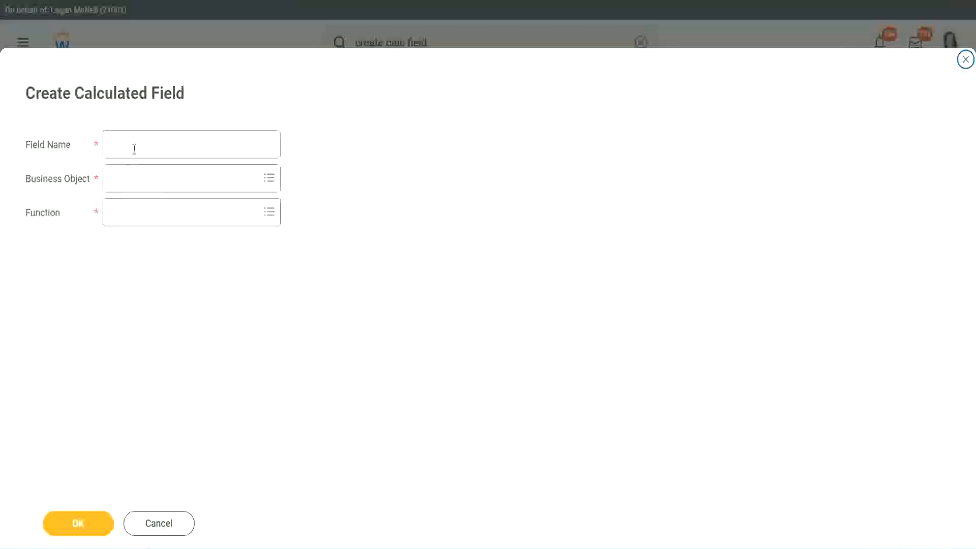
{"action": "left_click", "coordinate": [134, 148]}
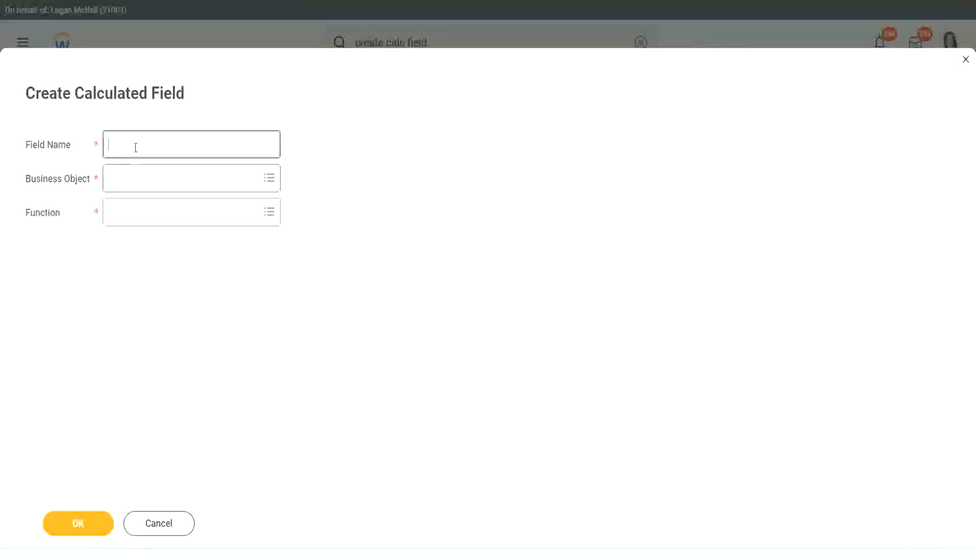
{"action": "key", "text": "ctrl+v"}
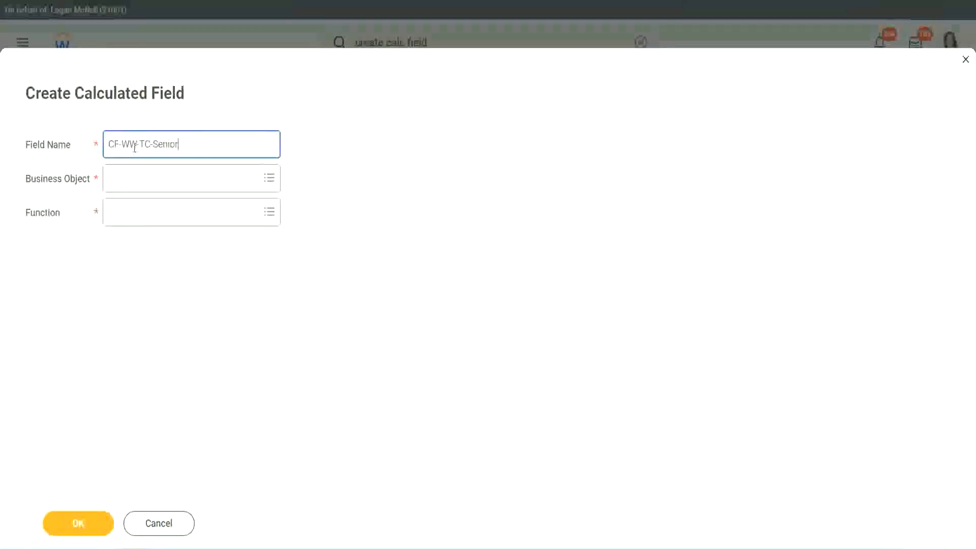
{"action": "double_click", "coordinate": [165, 143]}
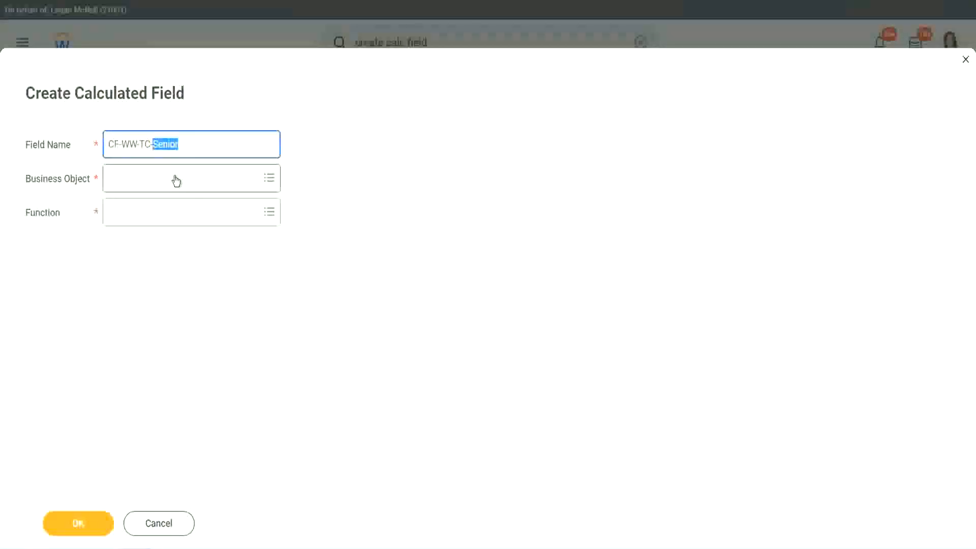
{"action": "type", "text": "Legend"}
Assign the CF-WW-TC-Legend field to the Global business object
{"action": "left_click", "coordinate": [137, 184]}
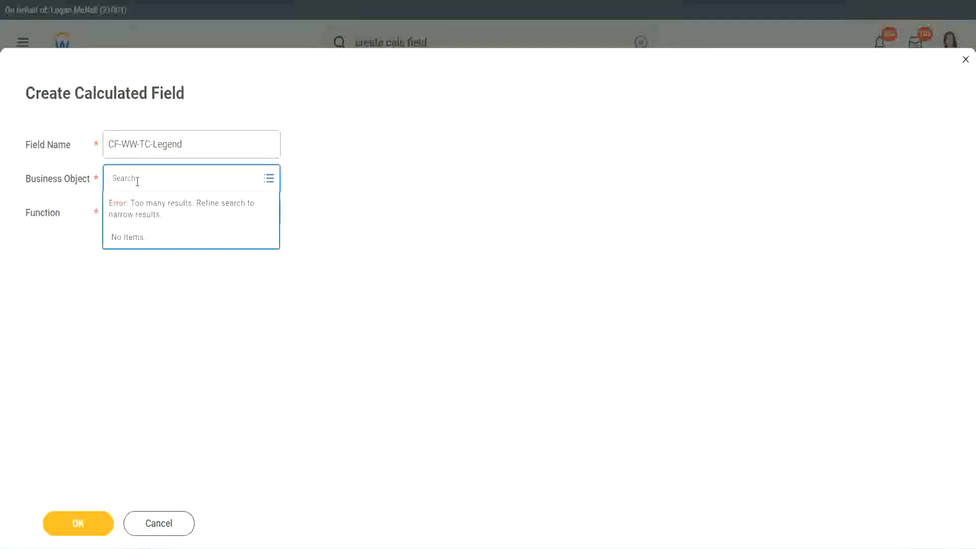
{"action": "type", "text": "Global"}
{"action": "key", "text": "Return"}
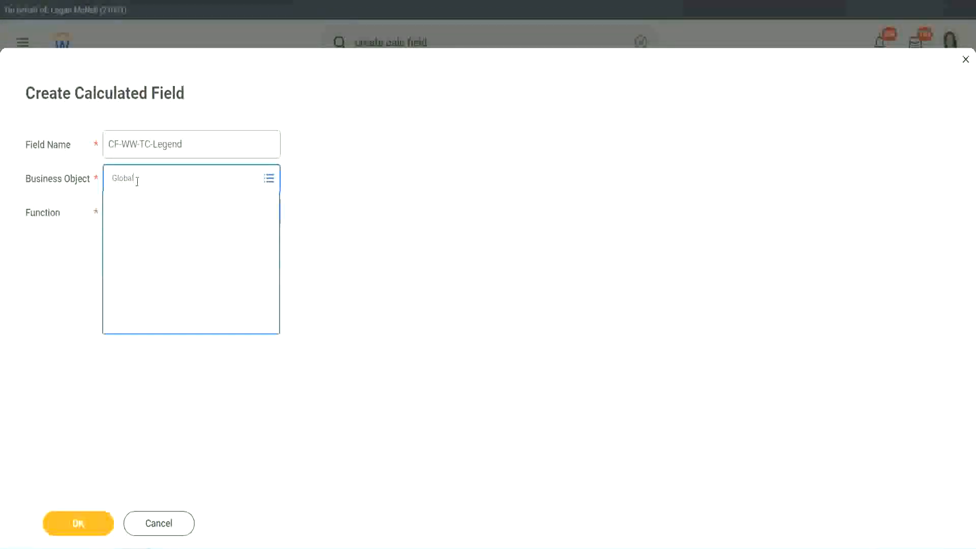
{"action": "left_click", "coordinate": [147, 236]}
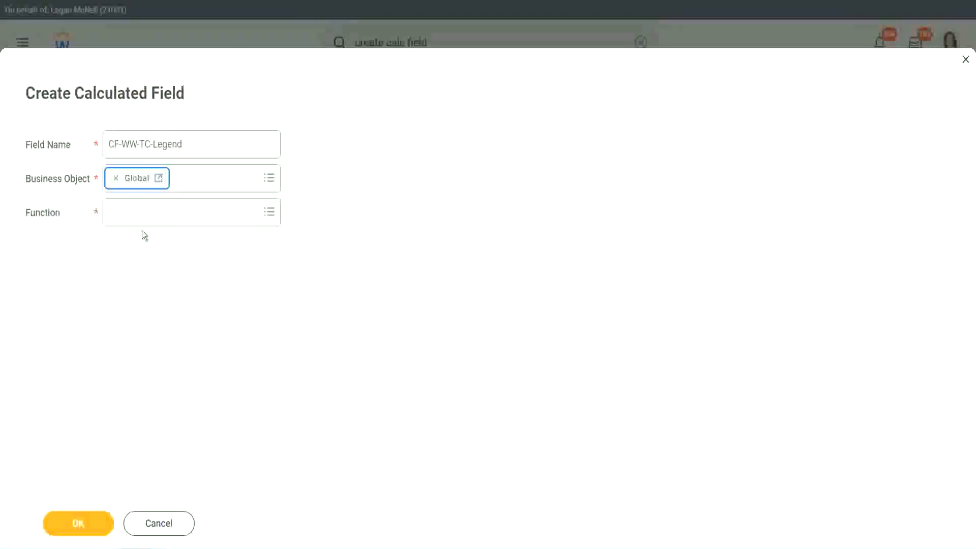
Make the field a Text Constant with the value Legend and save it as the fourth row's return value
{"action": "left_click", "coordinate": [141, 215]}
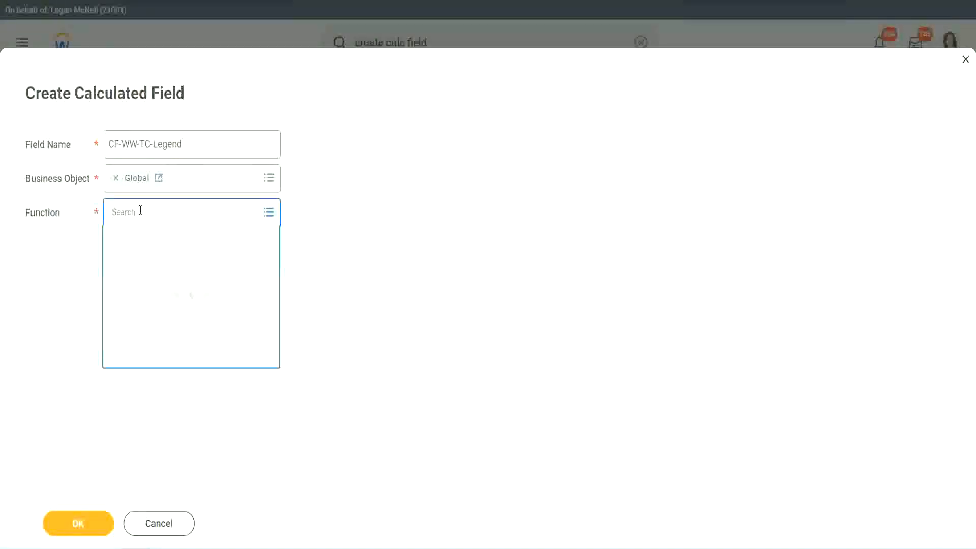
{"action": "type", "text": "id"}
{"action": "key", "text": "Return"}
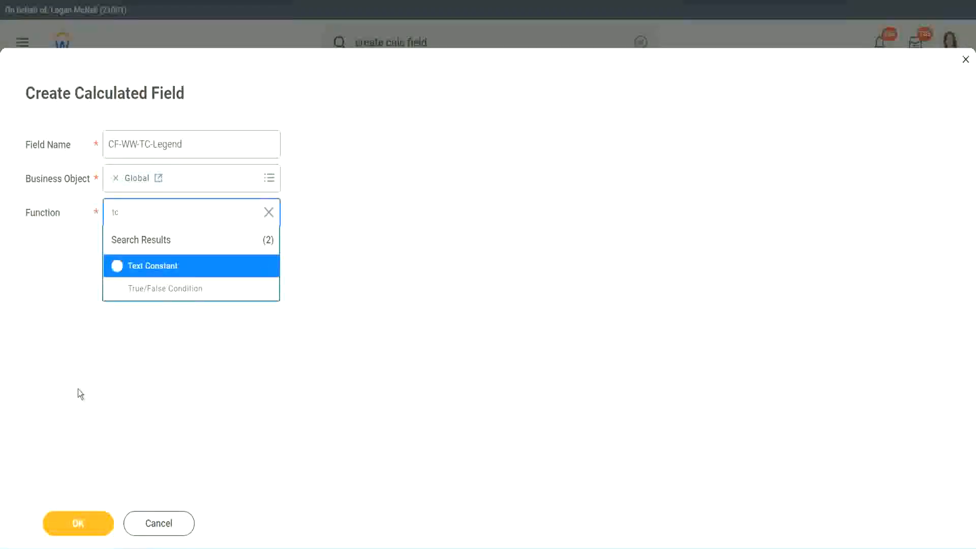
{"action": "left_click", "coordinate": [145, 270]}
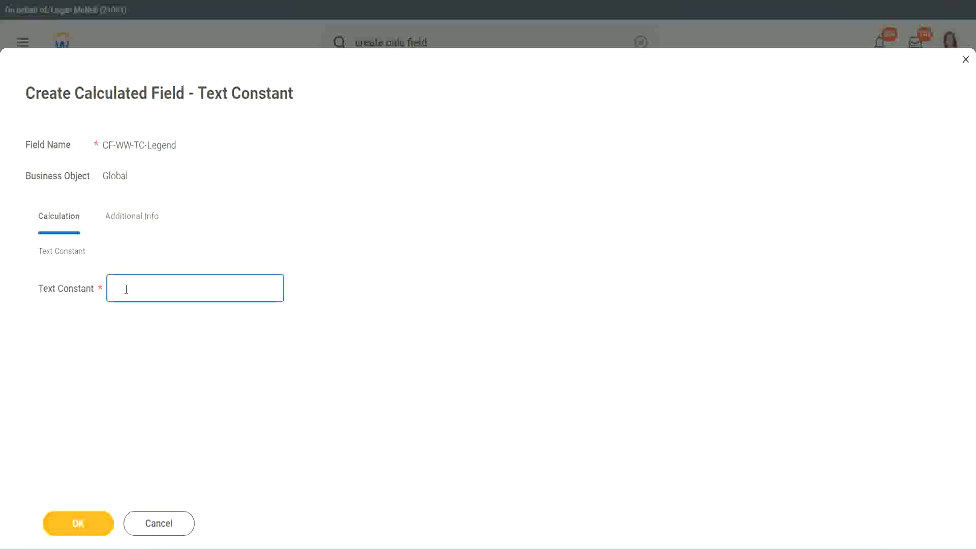
{"action": "type", "text": "Legend"}
{"action": "left_click", "coordinate": [81, 526]}
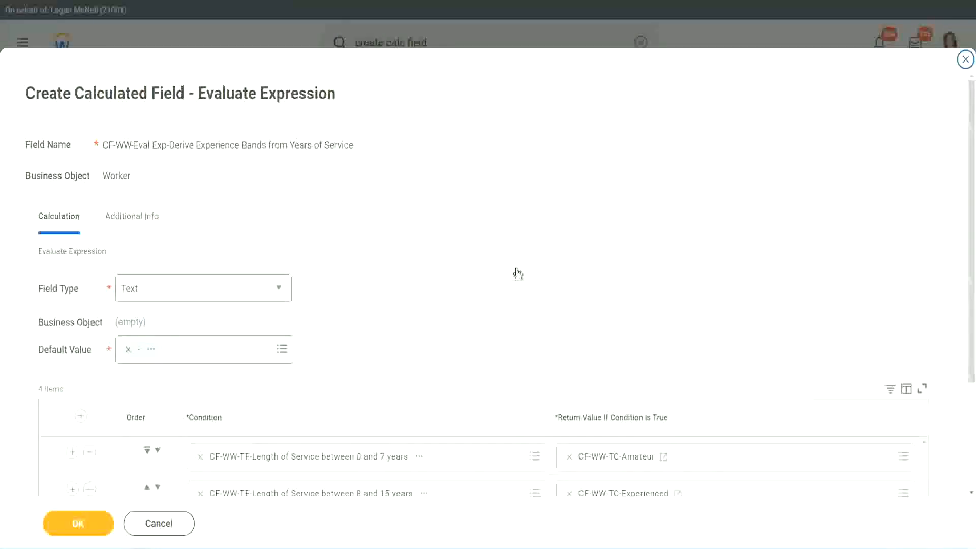
Review the field type and the four condition and return value rows, and save the Evaluate Expression calculated field
{"action": "scroll", "coordinate": [519, 275], "scroll_direction": "down", "scroll_amount": 3}
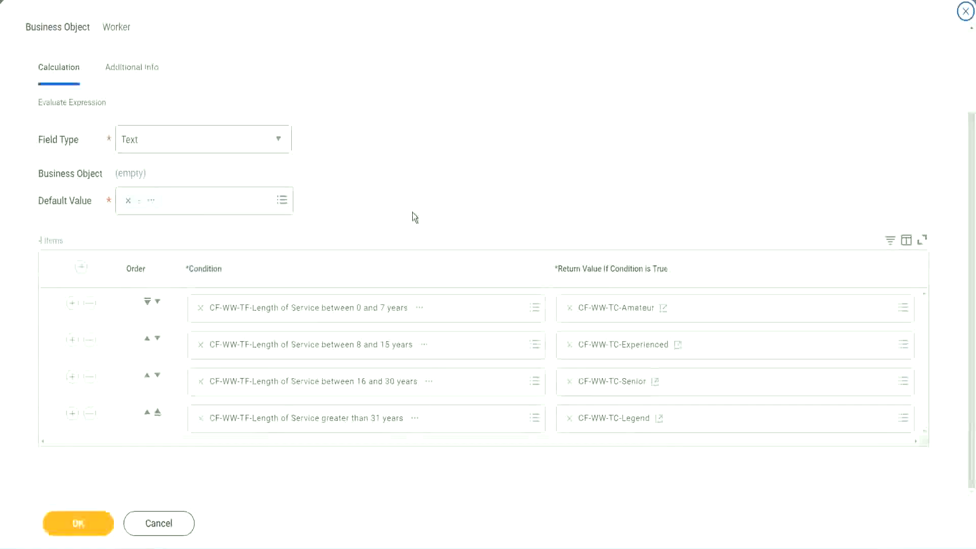
{"action": "scroll", "coordinate": [414, 205], "scroll_direction": "up", "scroll_amount": 1}
{"action": "scroll", "coordinate": [413, 204], "scroll_direction": "up", "scroll_amount": 1}
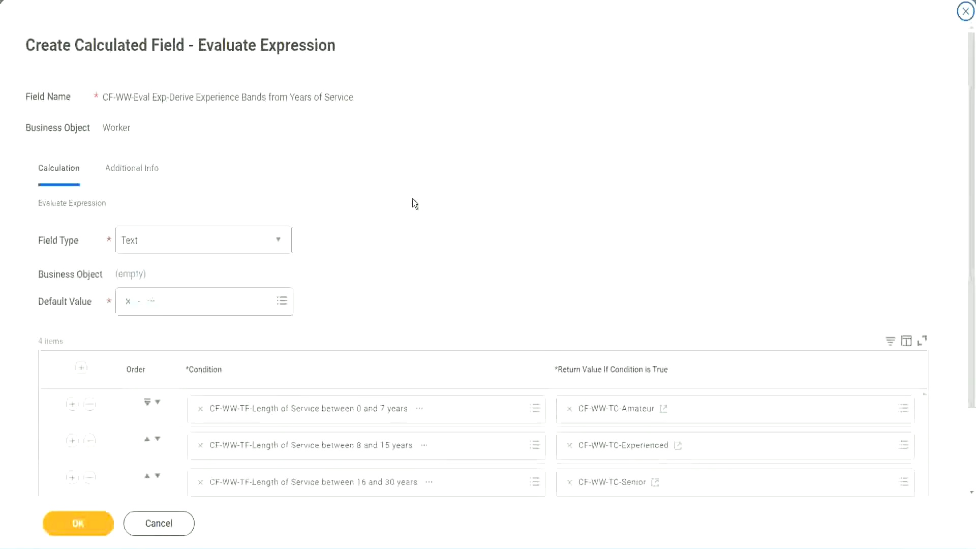
{"action": "scroll", "coordinate": [413, 204], "scroll_direction": "down", "scroll_amount": 2}
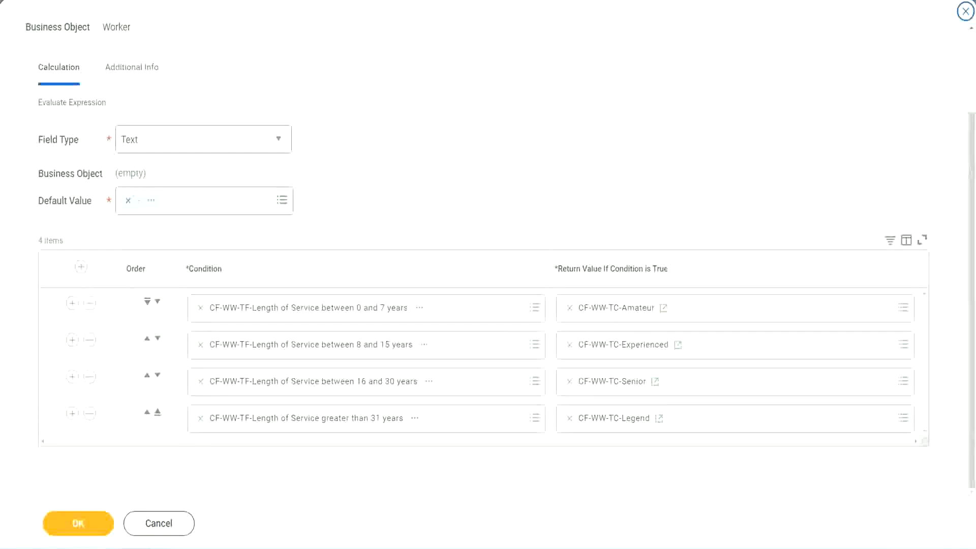
{"action": "left_click_drag", "start_coordinate": [625, 142], "coordinate": [633, 242]}
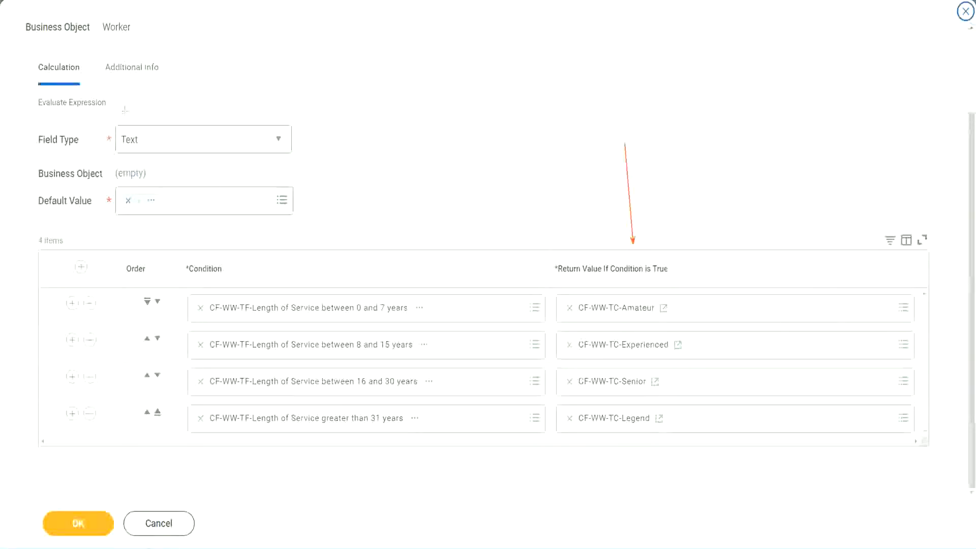
{"action": "left_click_drag", "start_coordinate": [121, 87], "coordinate": [125, 122]}
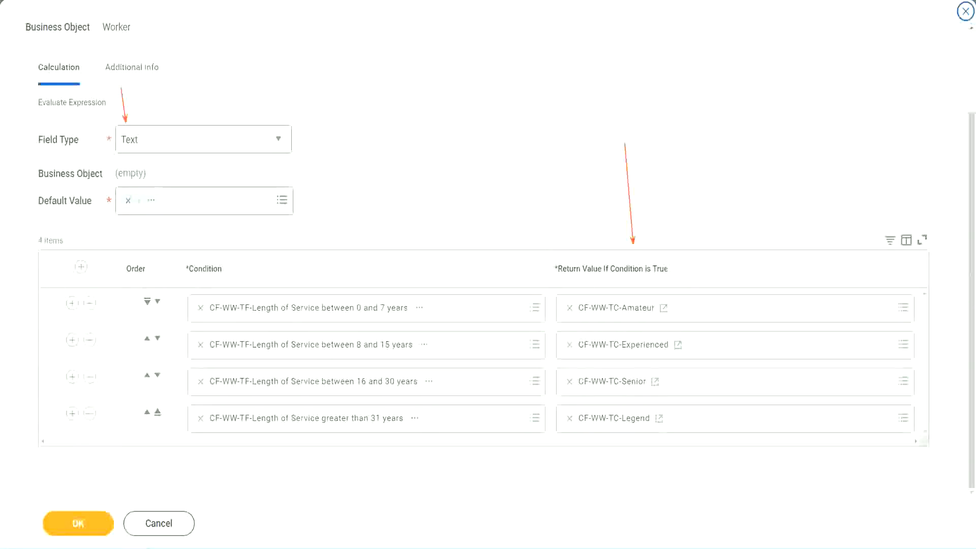
{"action": "left_click", "coordinate": [82, 522]}
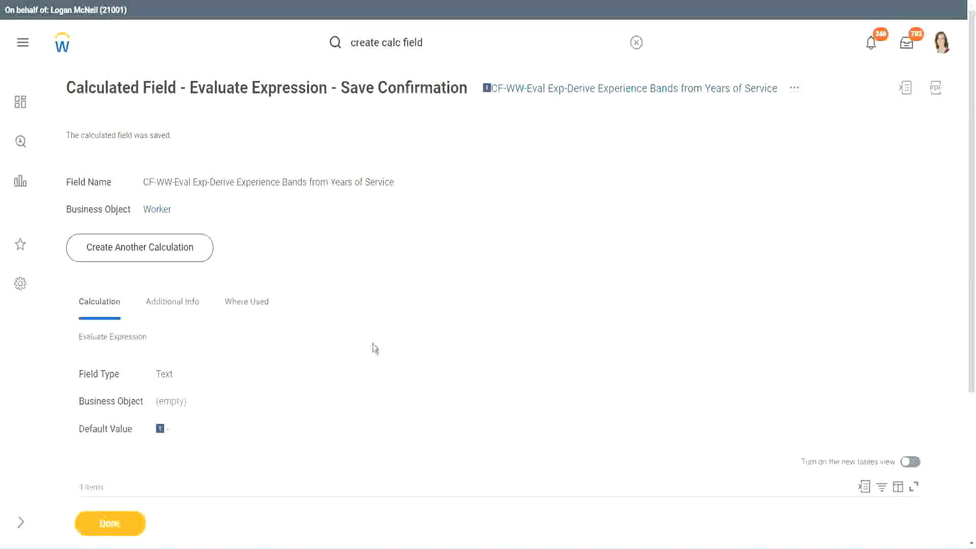
Check the saved experience bands calculated field and copy its name
{"action": "scroll", "coordinate": [374, 343], "scroll_direction": "down", "scroll_amount": 4}
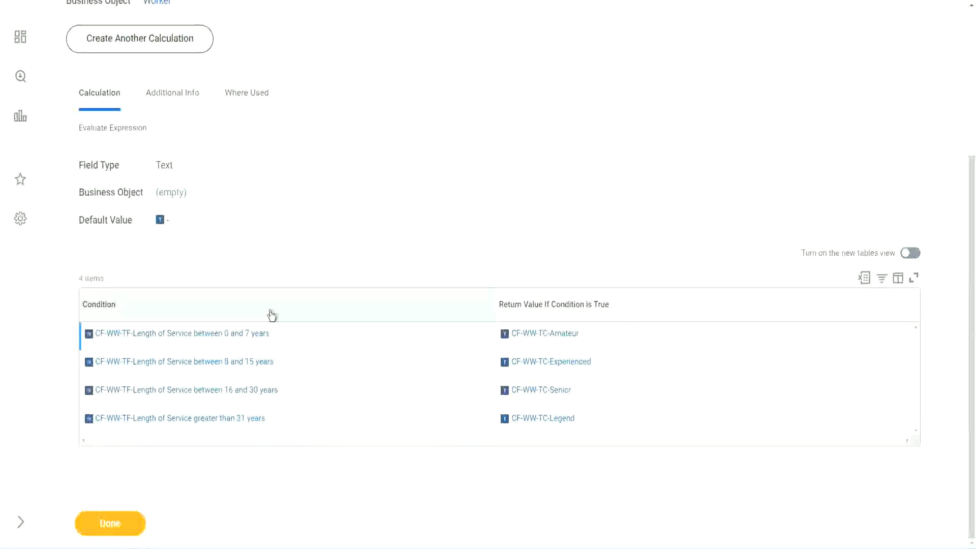
{"action": "scroll", "coordinate": [329, 206], "scroll_direction": "up", "scroll_amount": 4}
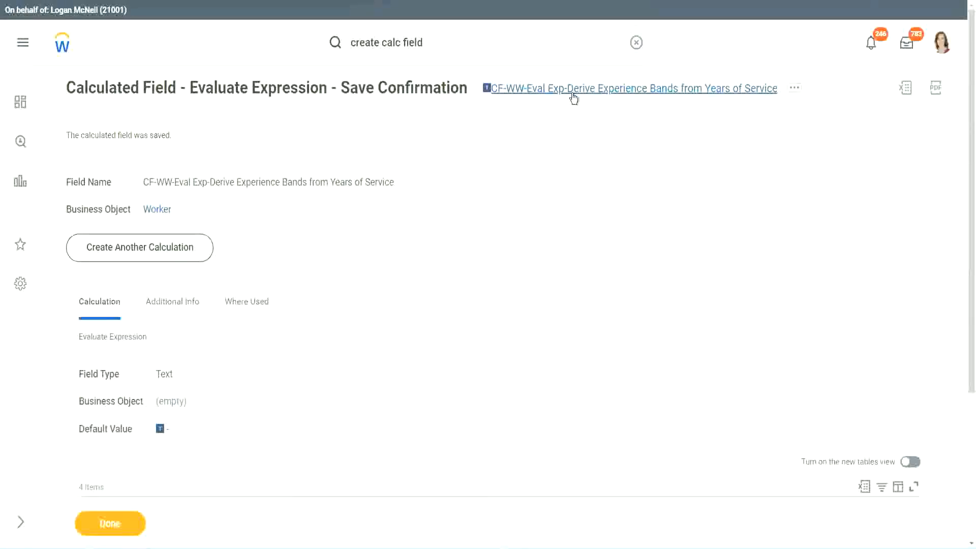
{"action": "left_click", "coordinate": [601, 157]}
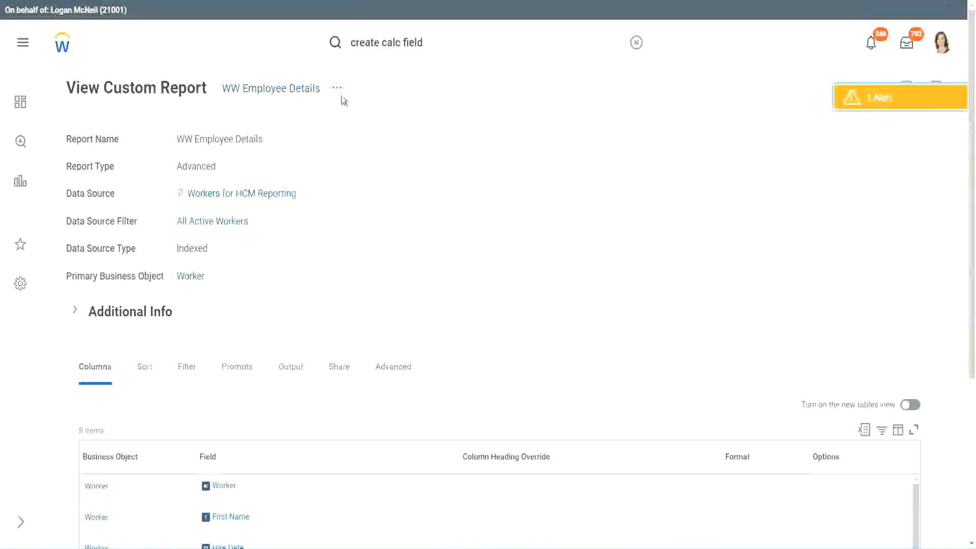
Open the WW Employee Details custom report for editing
{"action": "left_click", "coordinate": [337, 91]}
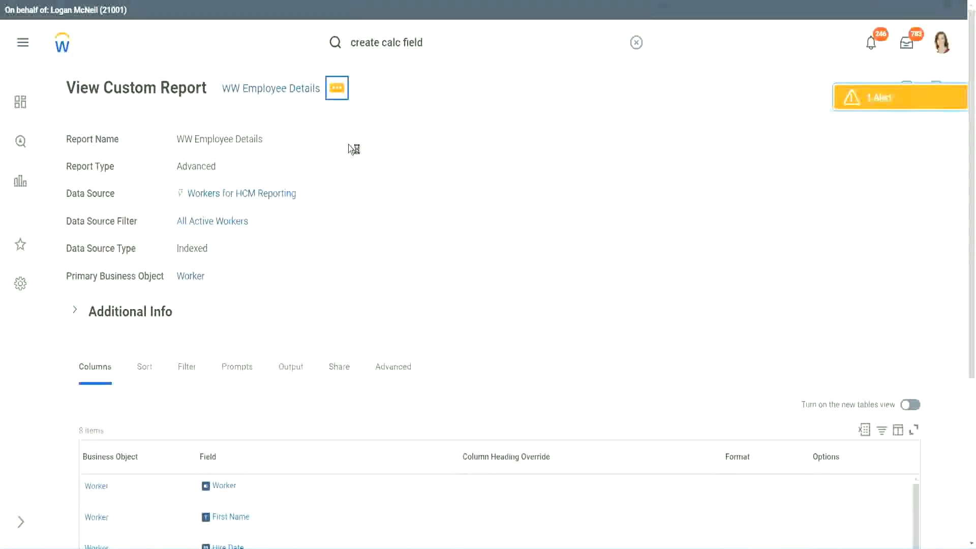
{"action": "mouse_move", "coordinate": [398, 144]}
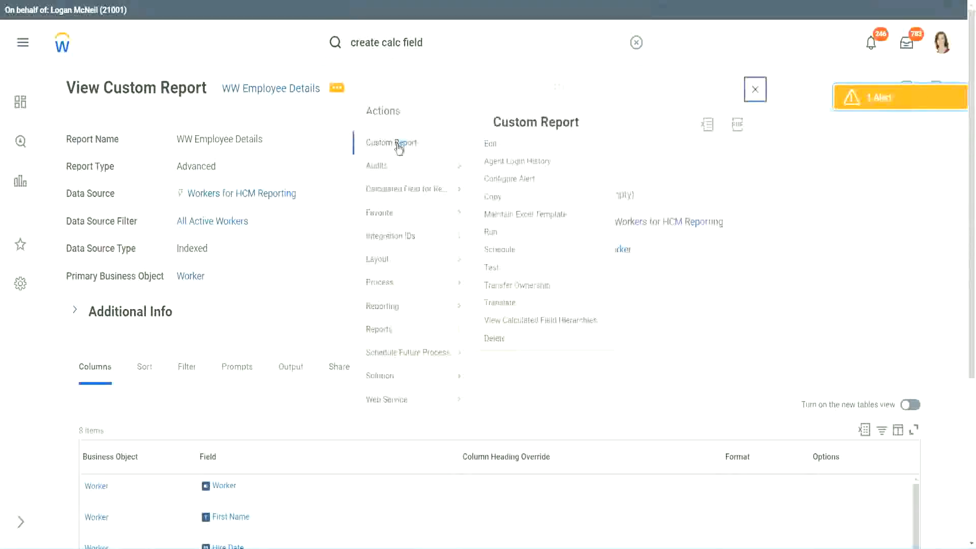
{"action": "left_click", "coordinate": [496, 148]}
Add a new Worker column row at the end of the report and remove the Years of Service substring column
{"action": "scroll", "coordinate": [355, 220], "scroll_direction": "down", "scroll_amount": 4}
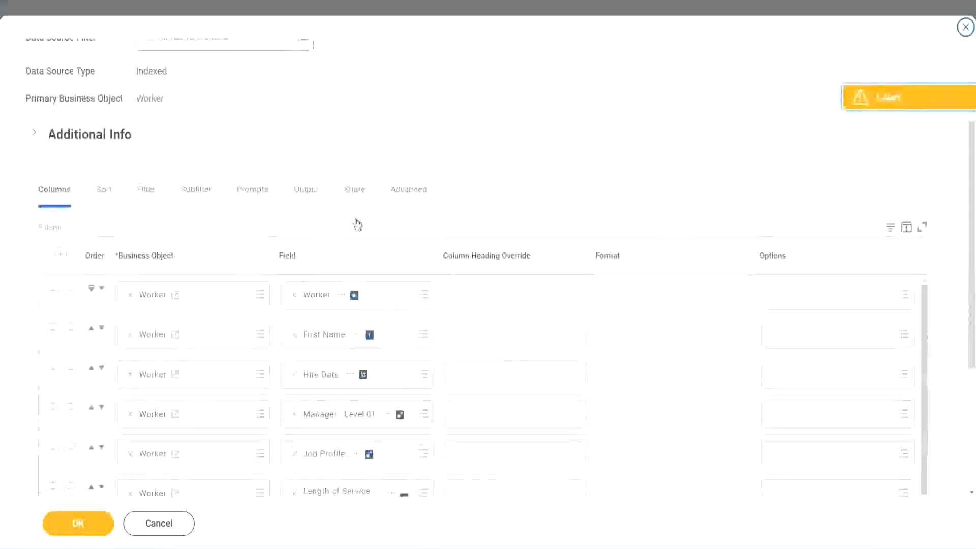
{"action": "scroll", "coordinate": [358, 224], "scroll_direction": "down", "scroll_amount": 2}
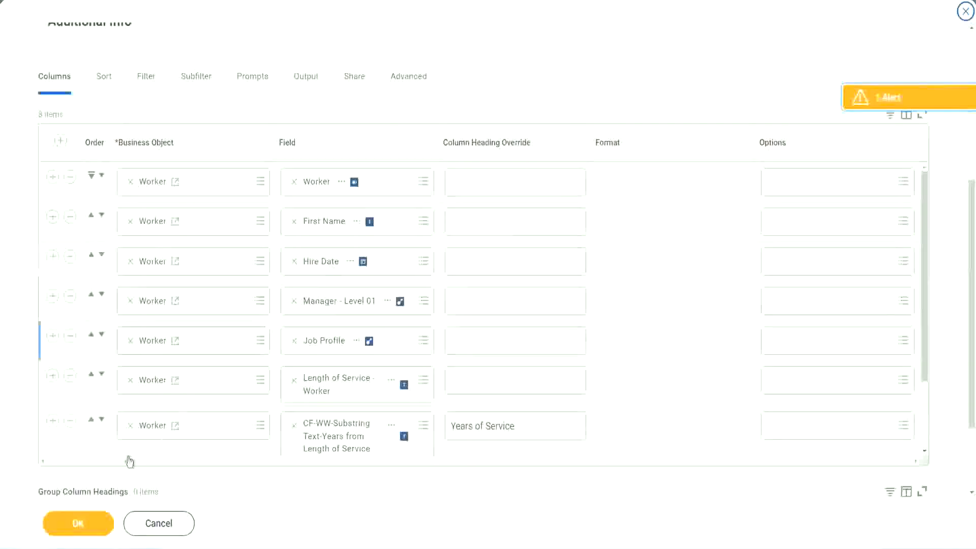
{"action": "left_click", "coordinate": [52, 421]}
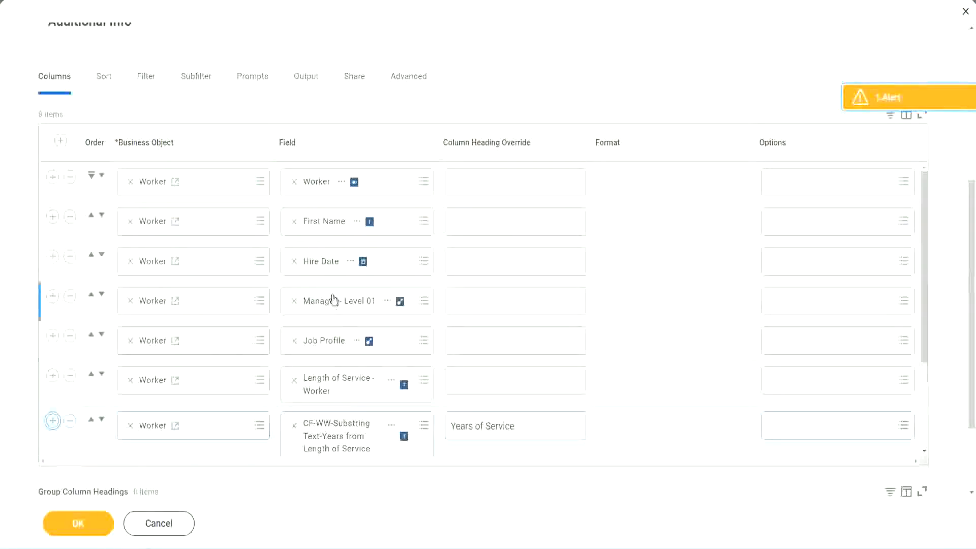
{"action": "scroll", "coordinate": [163, 381], "scroll_direction": "down", "scroll_amount": 2}
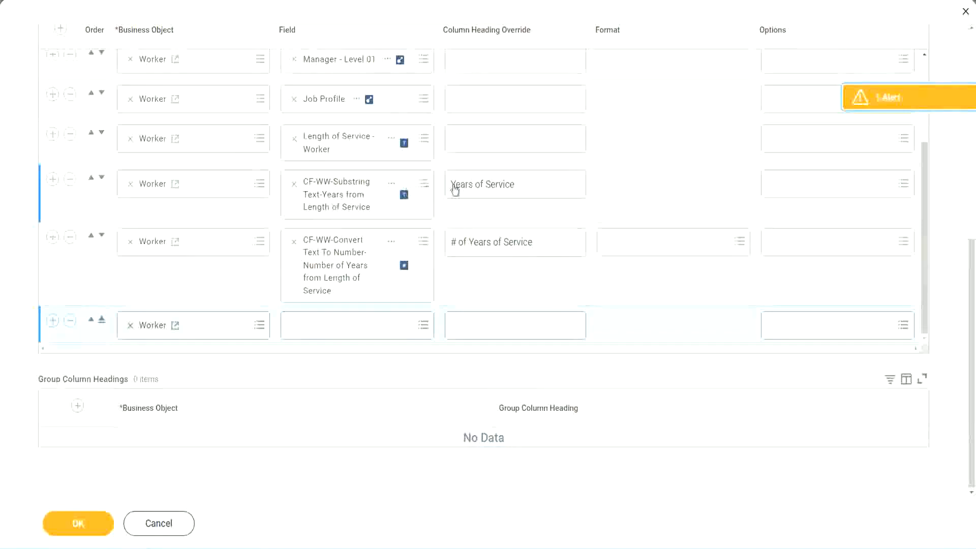
{"action": "left_click", "coordinate": [70, 179]}
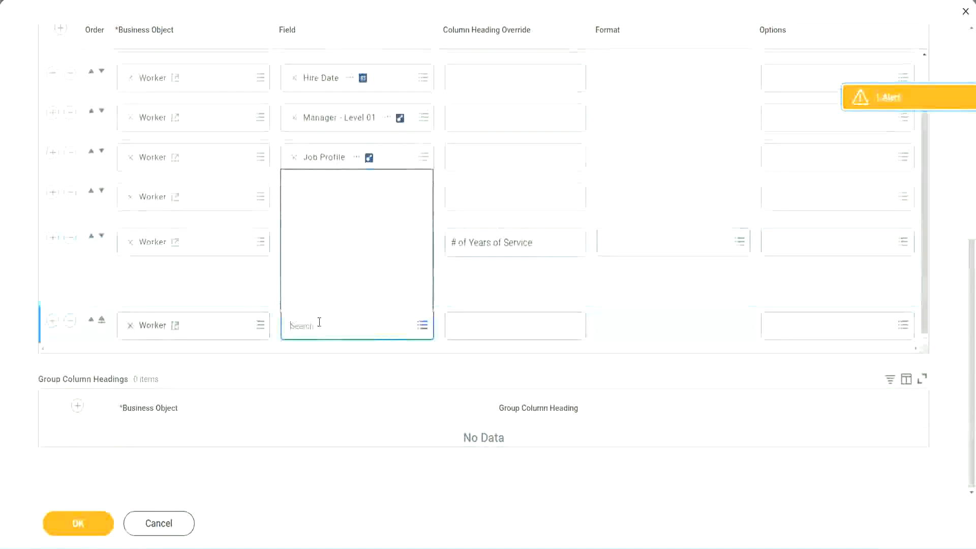
Set the new row's field to CF-WW-Eval Exp-Derive Experience Bands from Years of Service, with the column heading Experience Bands
{"action": "key", "text": "ctrl+v"}
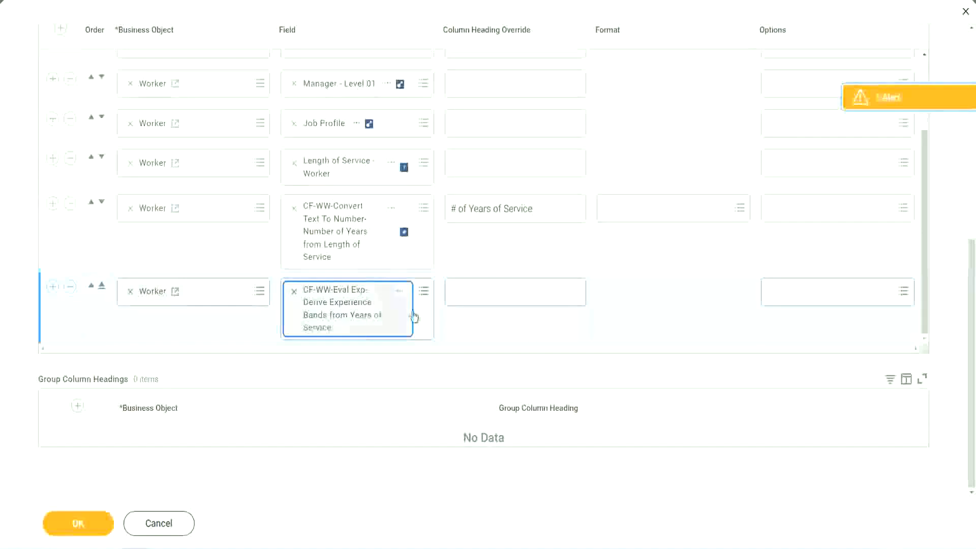
{"action": "left_click", "coordinate": [498, 292]}
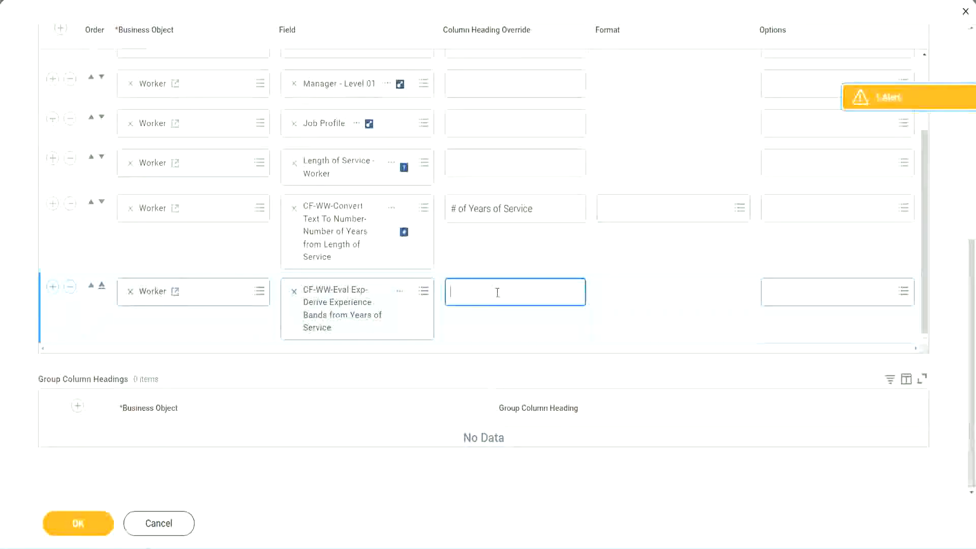
{"action": "type", "text": "E"}
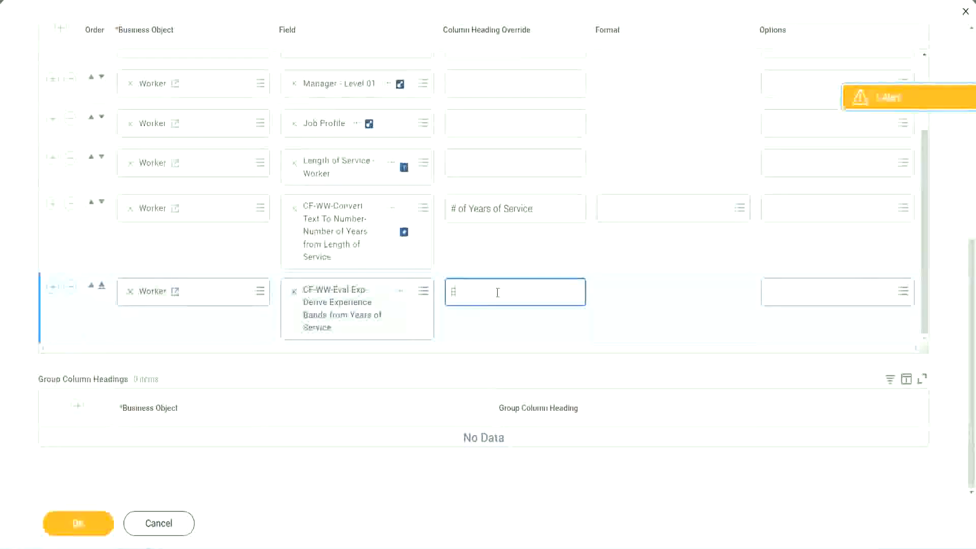
{"action": "type", "text": "xperience"}
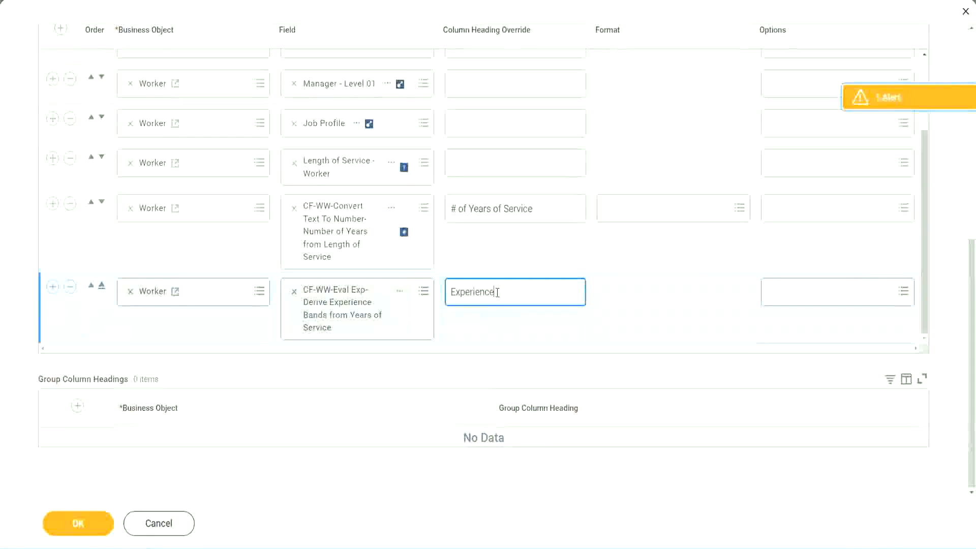
{"action": "type", "text": " Bands"}
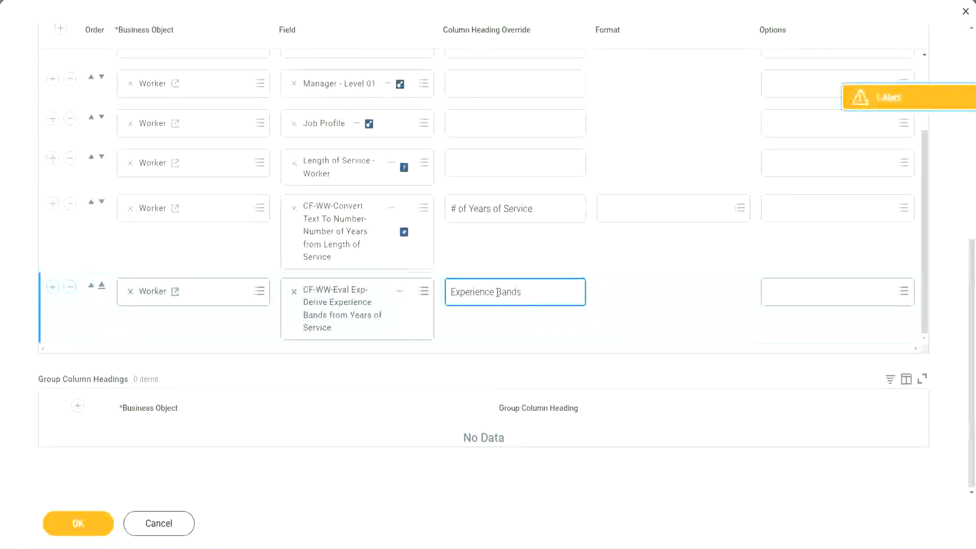
Save the report changes and run WW Employee Details with all prompts left blank
{"action": "left_click", "coordinate": [93, 527]}
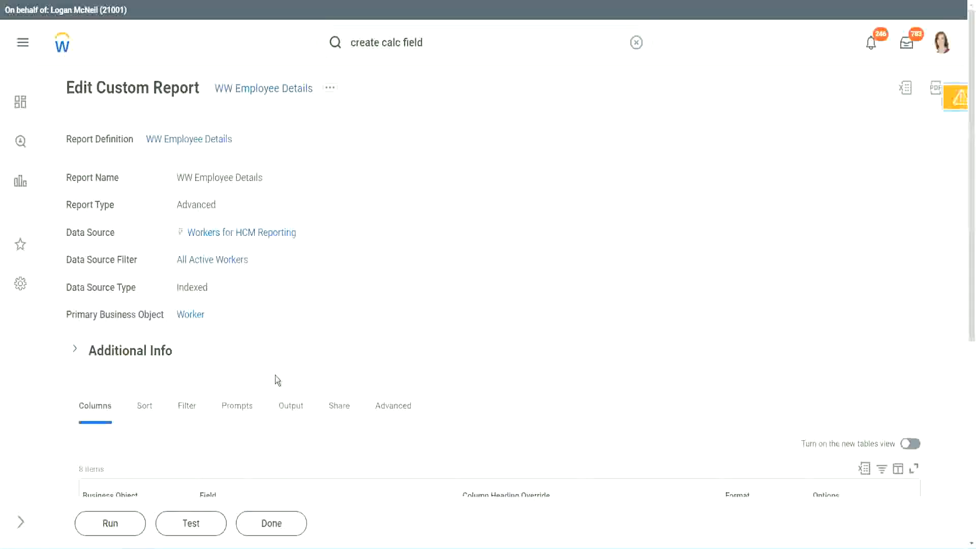
{"action": "scroll", "coordinate": [304, 344], "scroll_direction": "down", "scroll_amount": 4}
{"action": "left_click", "coordinate": [113, 524]}
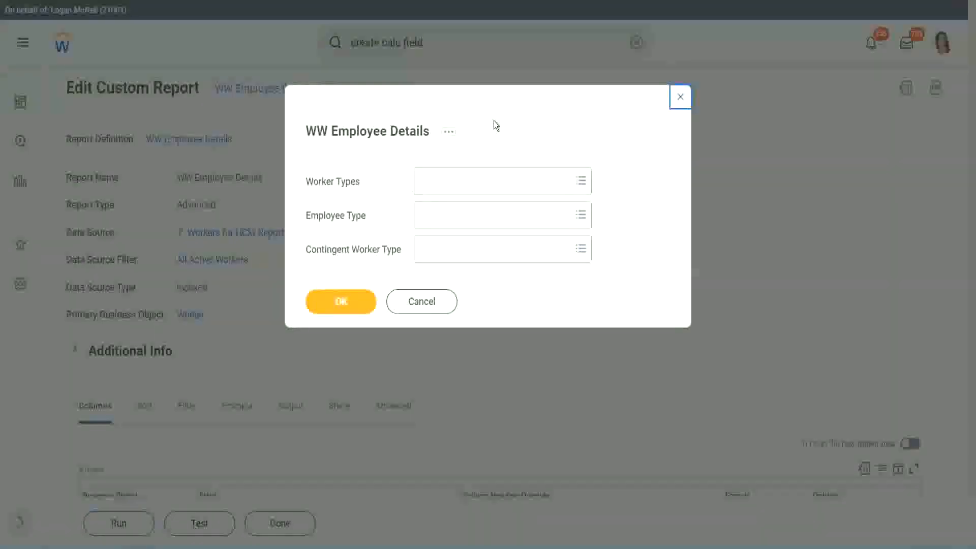
{"action": "left_click", "coordinate": [342, 301]}
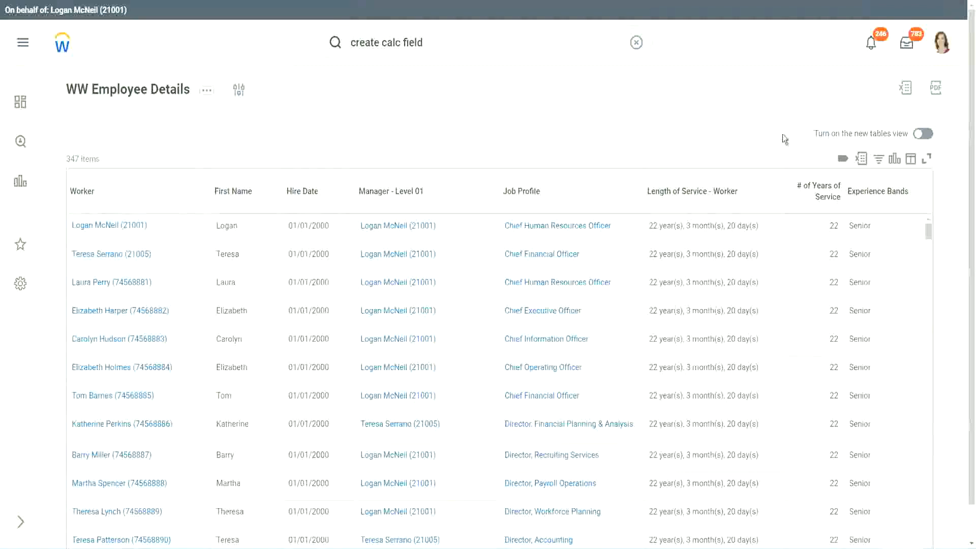
Compare the first worker's years of service with the 16 - 30 years Senior band in the Notepad++ notes
{"action": "scroll", "coordinate": [809, 162], "scroll_direction": "down", "scroll_amount": 1}
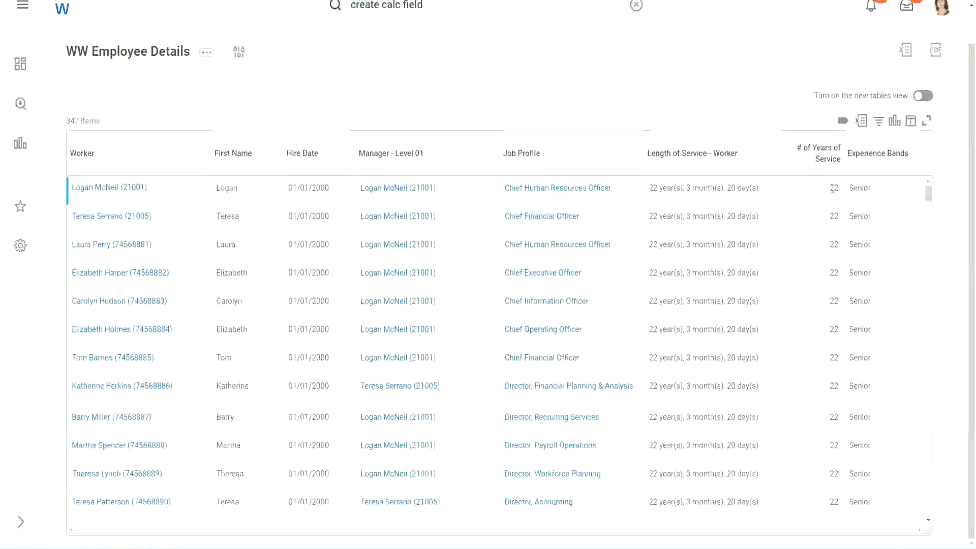
{"action": "double_click", "coordinate": [834, 188]}
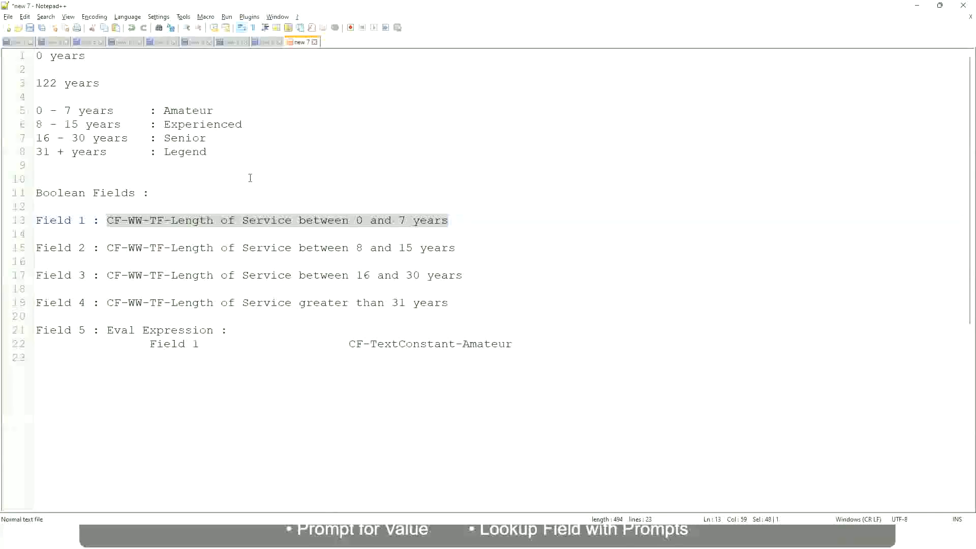
{"action": "left_click", "coordinate": [251, 178]}
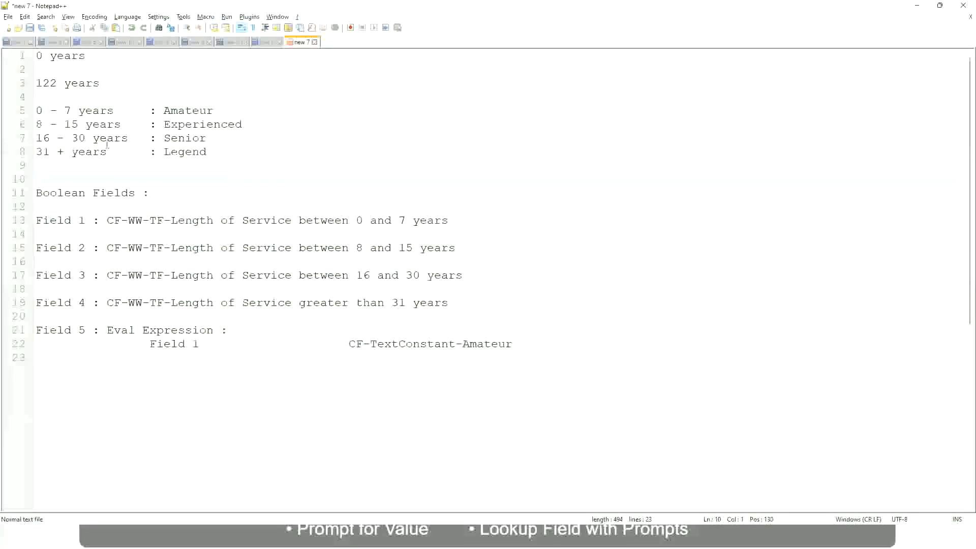
{"action": "left_click", "coordinate": [167, 137]}
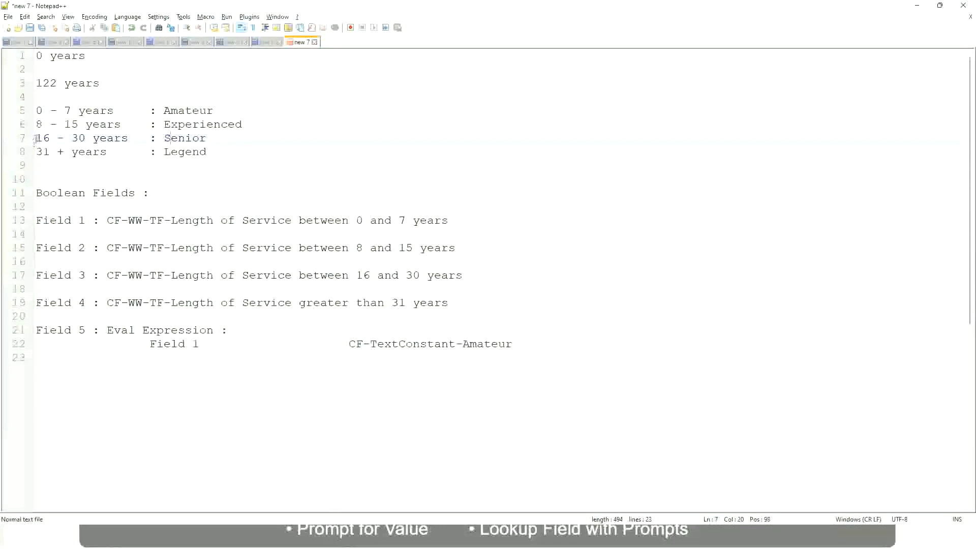
{"action": "left_click_drag", "start_coordinate": [37, 138], "coordinate": [93, 138]}
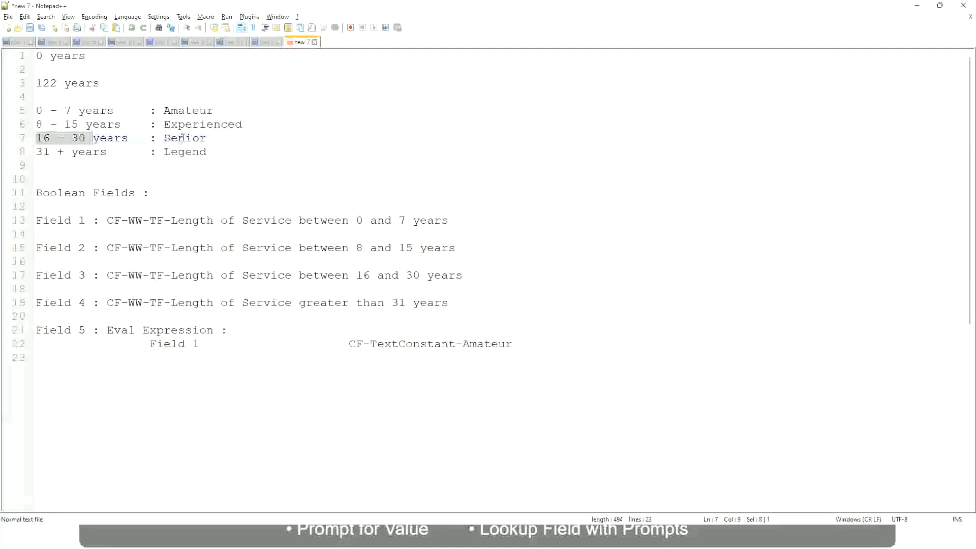
{"action": "double_click", "coordinate": [182, 138]}
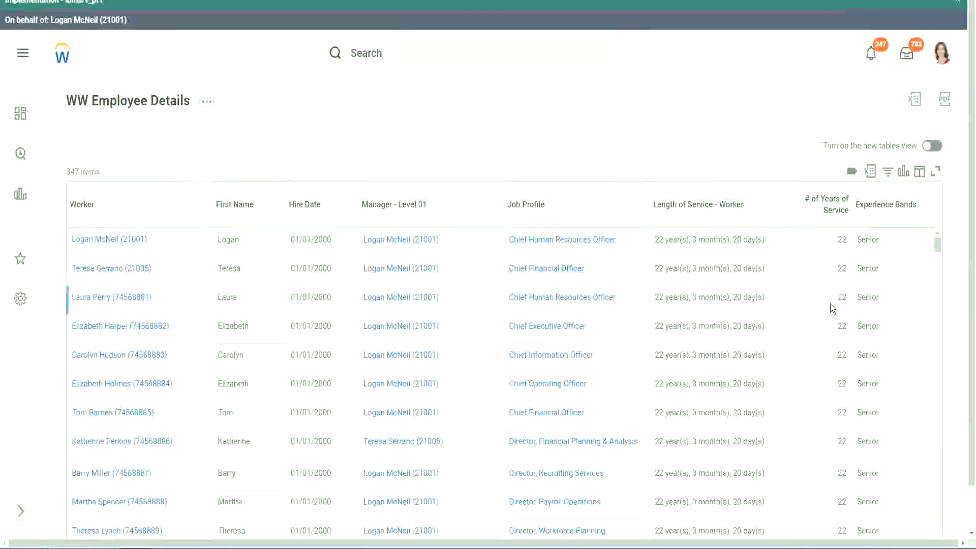
Switch back to the WW Employee Details report and review years of service against experience bands down the rows
{"action": "scroll", "coordinate": [831, 304], "scroll_direction": "down", "scroll_amount": 2}
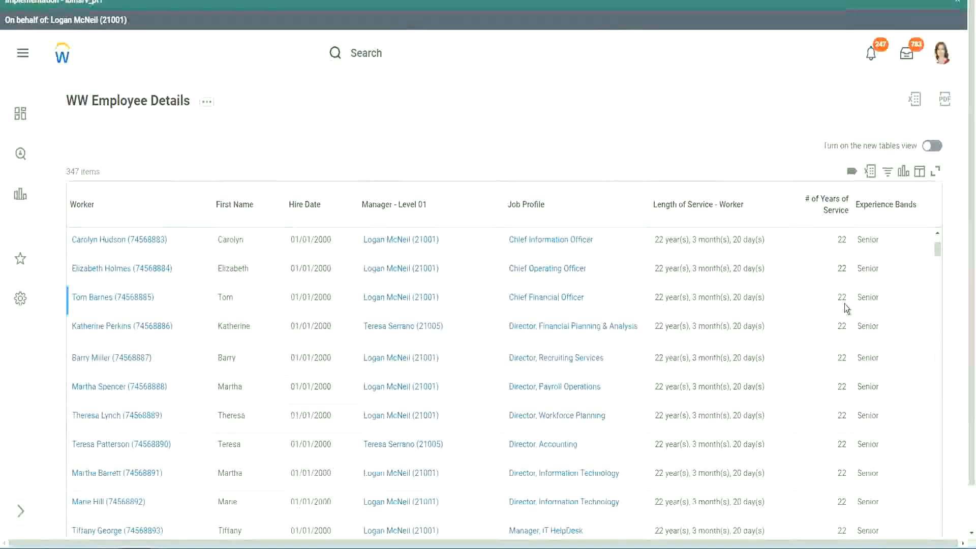
{"action": "scroll", "coordinate": [844, 305], "scroll_direction": "down", "scroll_amount": 5}
{"action": "scroll", "coordinate": [850, 337], "scroll_direction": "down", "scroll_amount": 5}
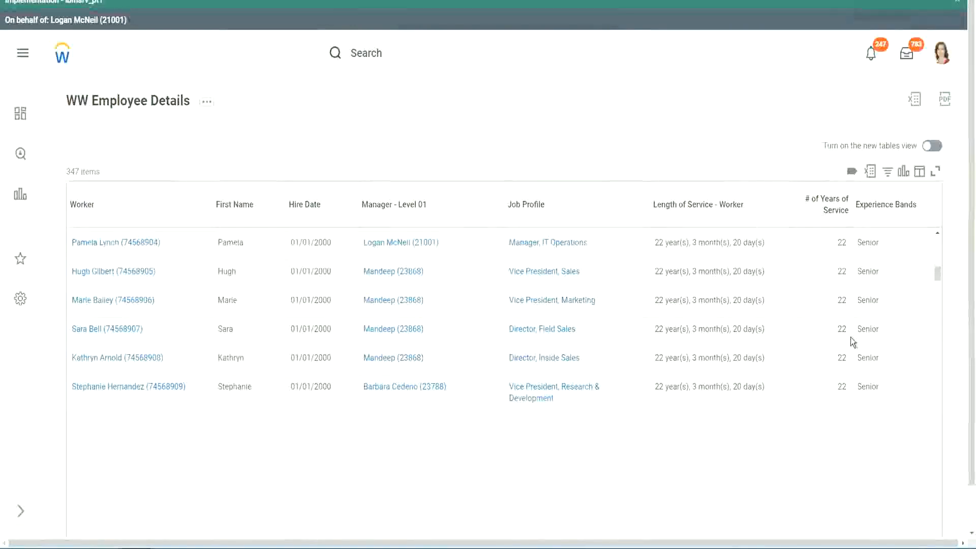
{"action": "scroll", "coordinate": [859, 351], "scroll_direction": "down", "scroll_amount": 1}
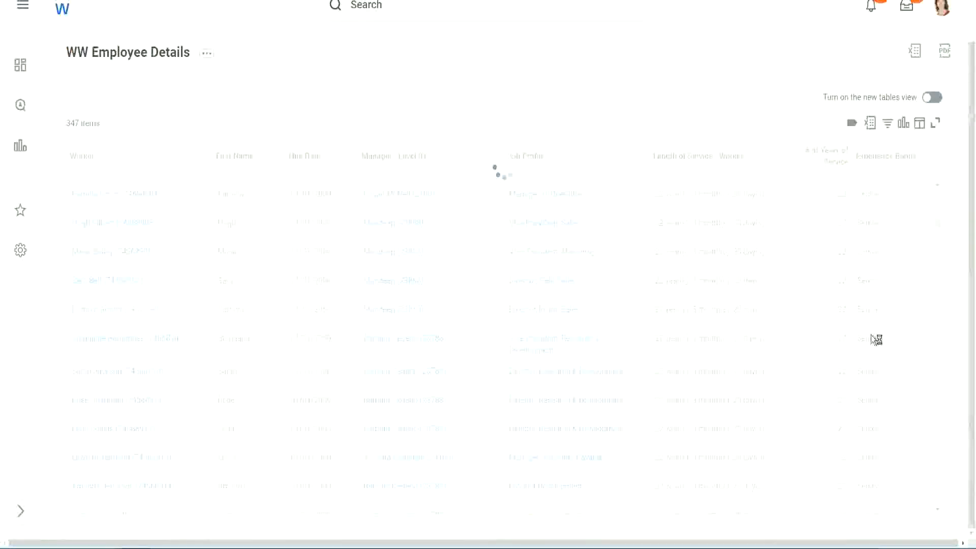
{"action": "scroll", "coordinate": [905, 288], "scroll_direction": "down", "scroll_amount": 5}
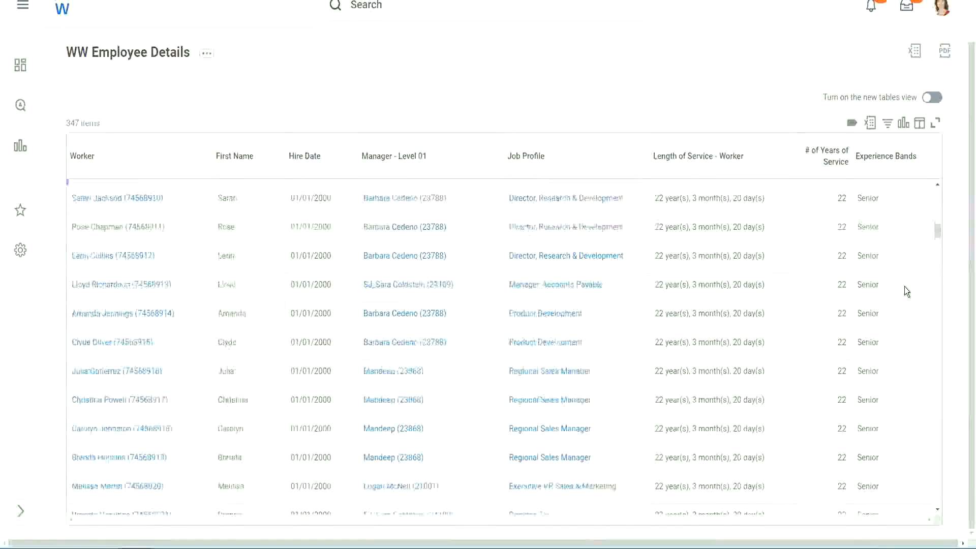
{"action": "scroll", "coordinate": [905, 291], "scroll_direction": "down", "scroll_amount": 3}
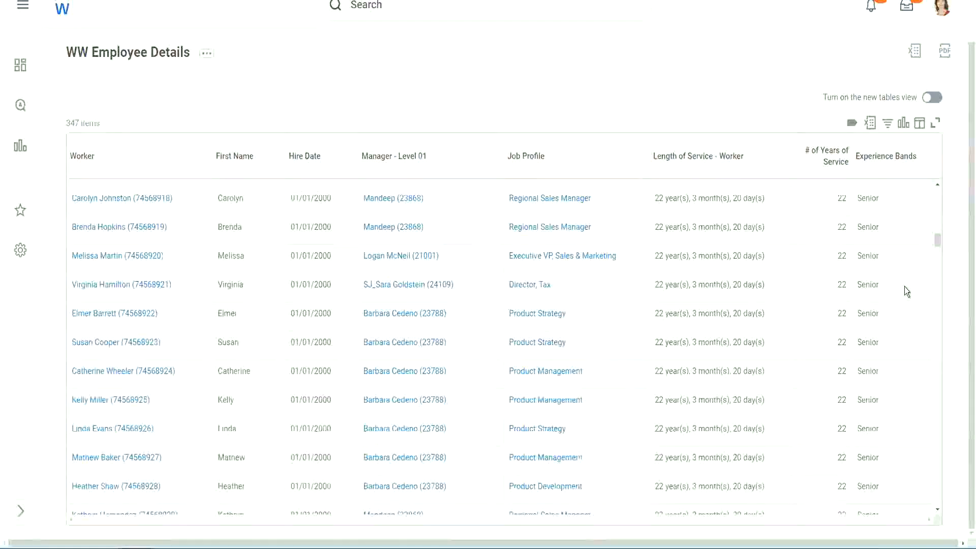
{"action": "scroll", "coordinate": [905, 285], "scroll_direction": "down", "scroll_amount": 8}
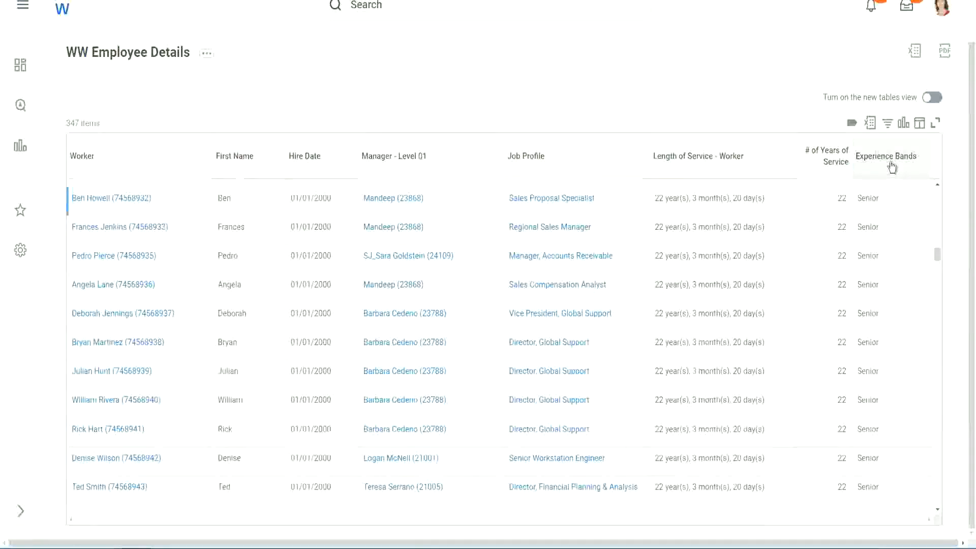
Filter the Experience Bands column for values containing Amateur
{"action": "left_click", "coordinate": [891, 165]}
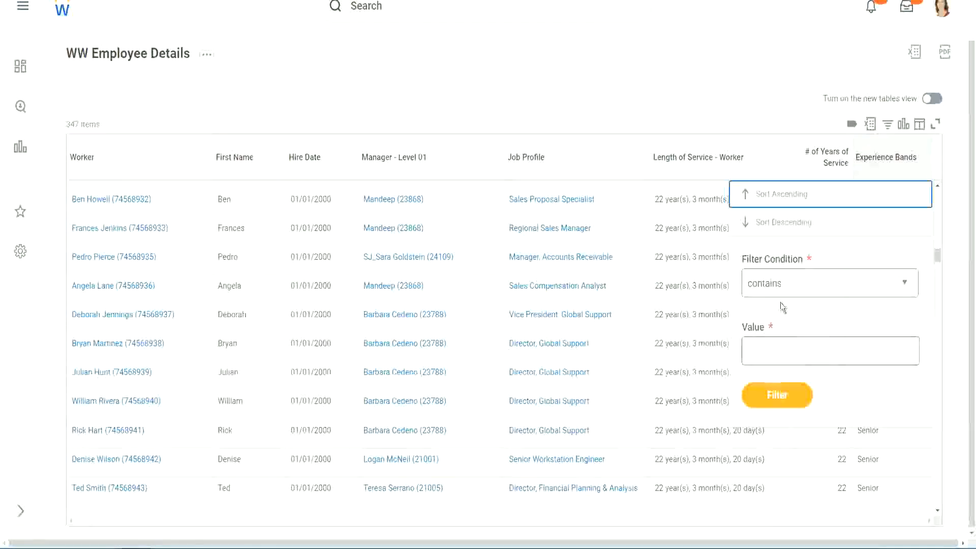
{"action": "left_click", "coordinate": [774, 342]}
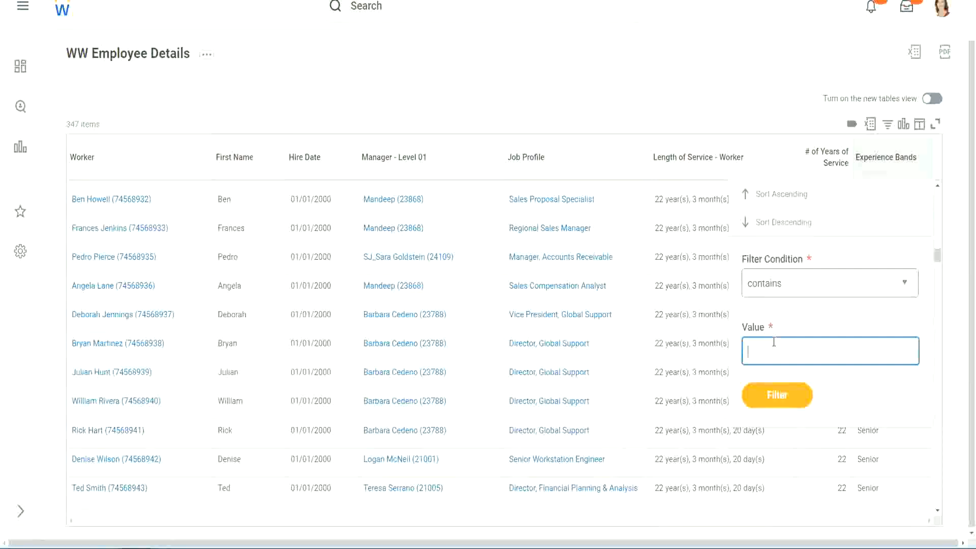
{"action": "type", "text": "Amateur"}
{"action": "left_click", "coordinate": [769, 397]}
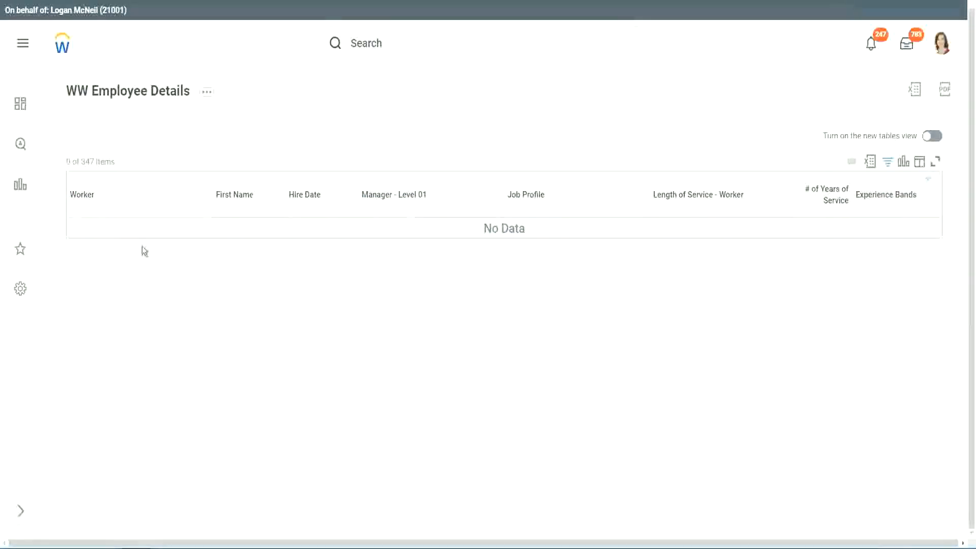
Filter Experience Bands for Legend and check the hire dates and years of service of the filtered workers
{"action": "left_click", "coordinate": [883, 196]}
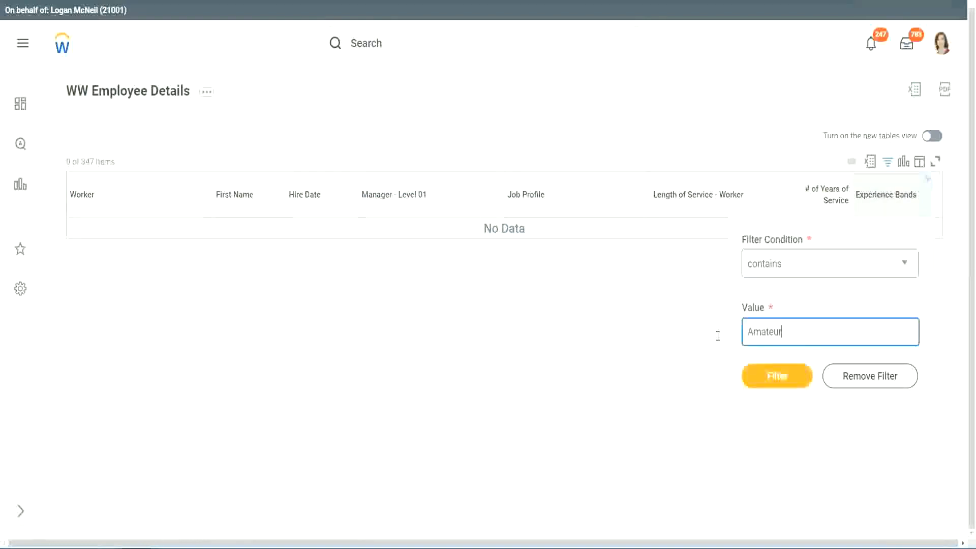
{"action": "left_click_drag", "start_coordinate": [718, 335], "coordinate": [698, 334]}
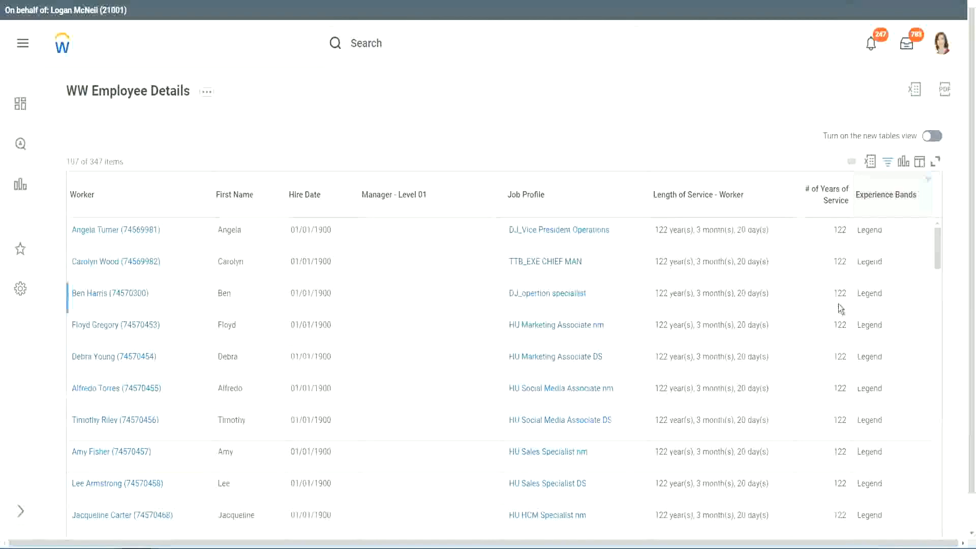
{"action": "scroll", "coordinate": [838, 304], "scroll_direction": "down", "scroll_amount": 10}
{"action": "scroll", "coordinate": [838, 305], "scroll_direction": "down", "scroll_amount": 5}
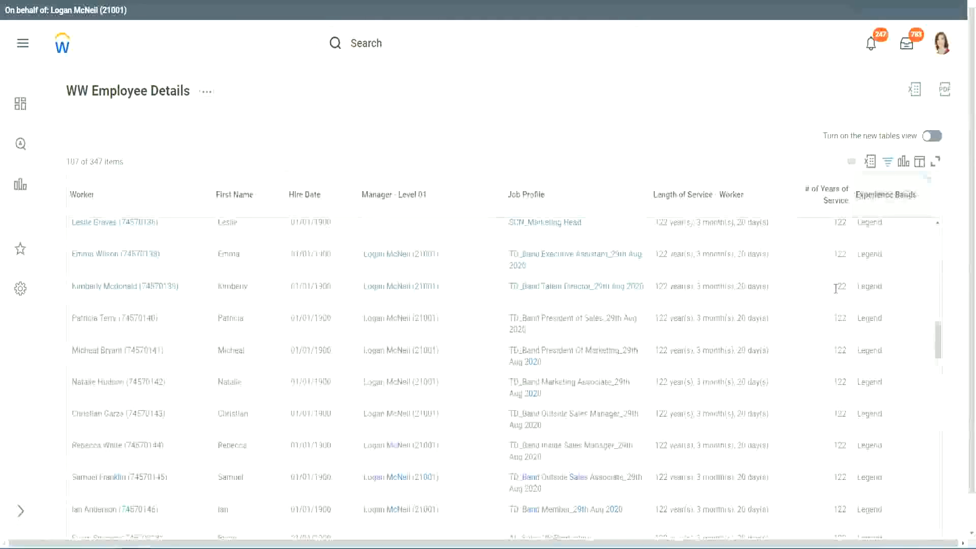
{"action": "scroll", "coordinate": [837, 293], "scroll_direction": "down", "scroll_amount": 10}
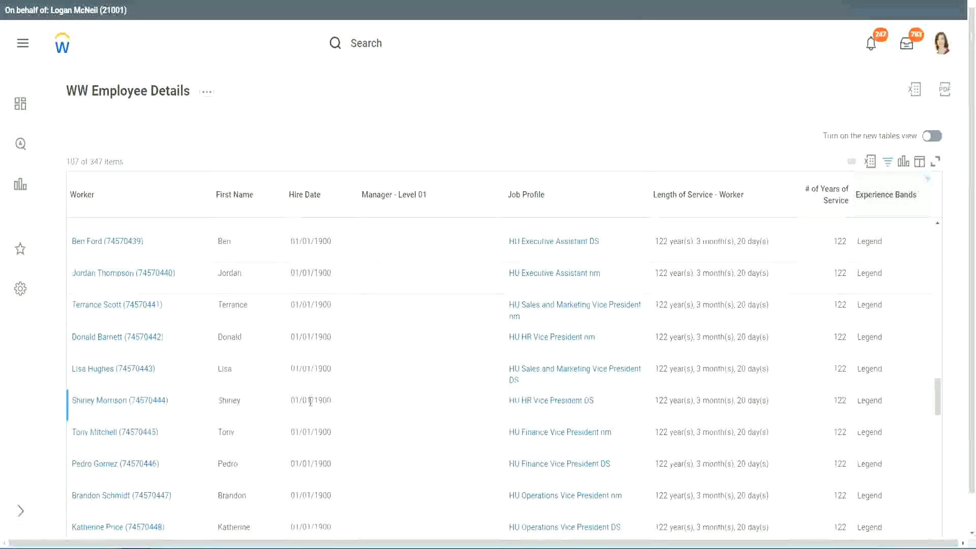
{"action": "left_click_drag", "start_coordinate": [315, 400], "coordinate": [331, 400]}
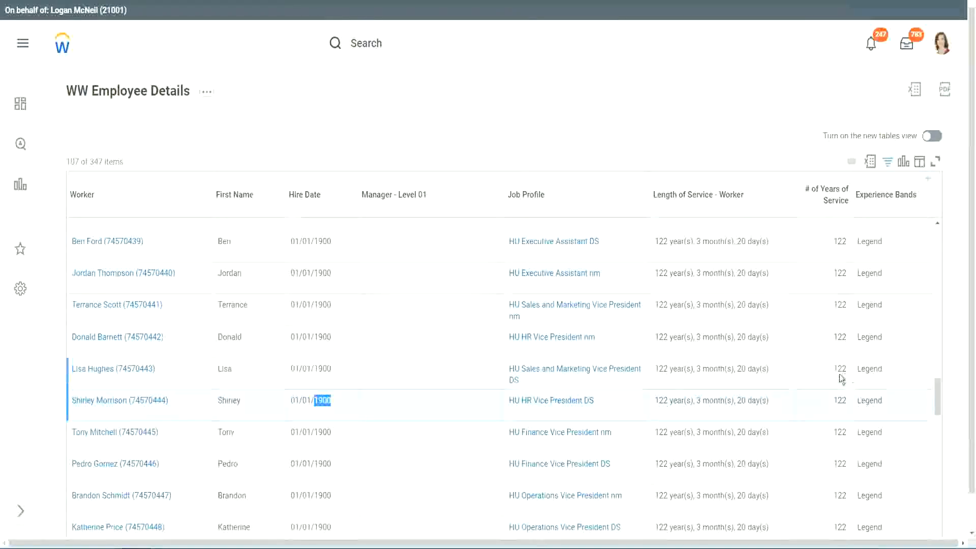
{"action": "scroll", "coordinate": [836, 381], "scroll_direction": "down", "scroll_amount": 2}
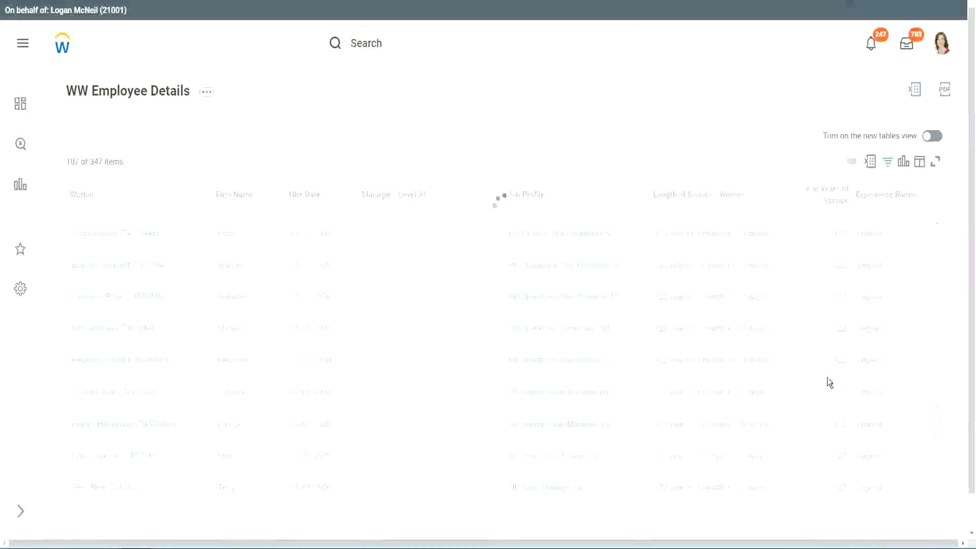
{"action": "scroll", "coordinate": [828, 377], "scroll_direction": "down", "scroll_amount": 10}
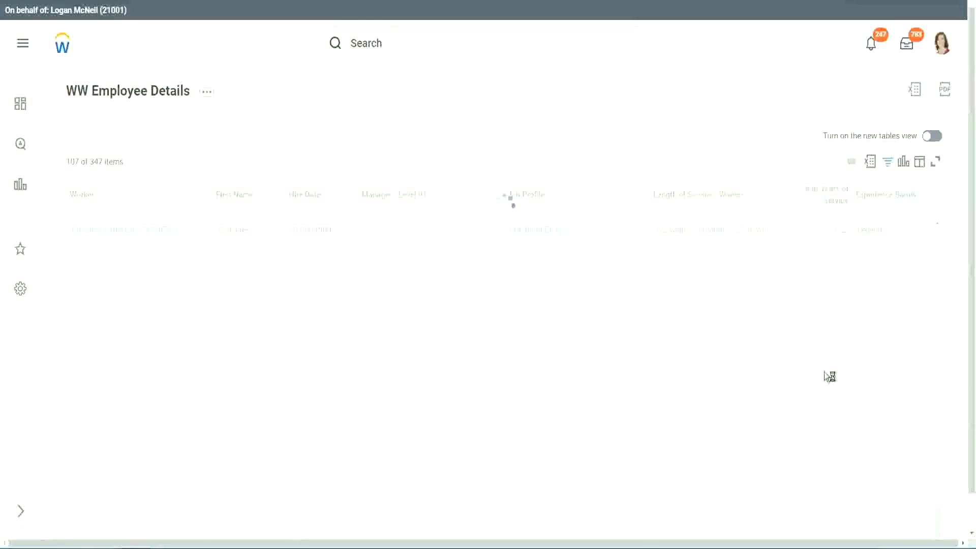
{"action": "scroll", "coordinate": [815, 337], "scroll_direction": "down", "scroll_amount": 5}
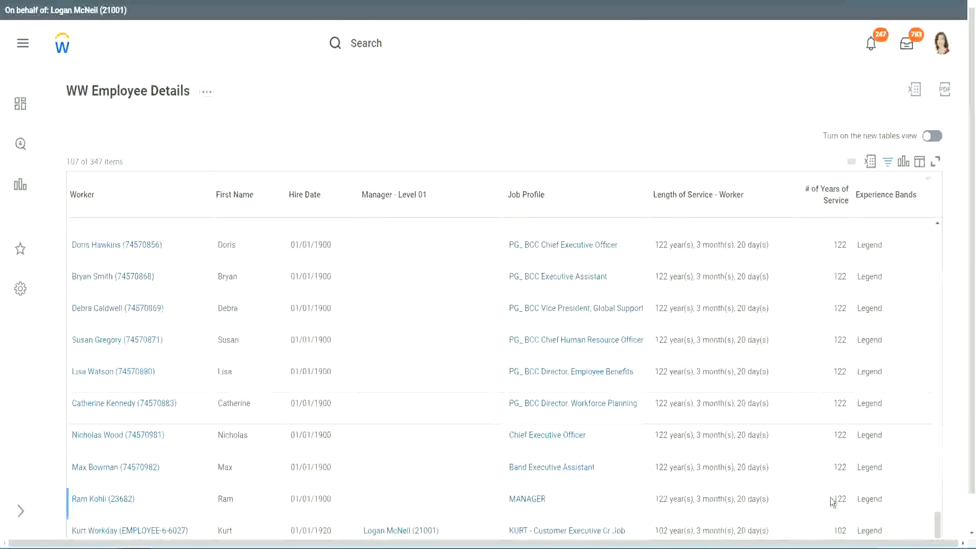
{"action": "double_click", "coordinate": [840, 530]}
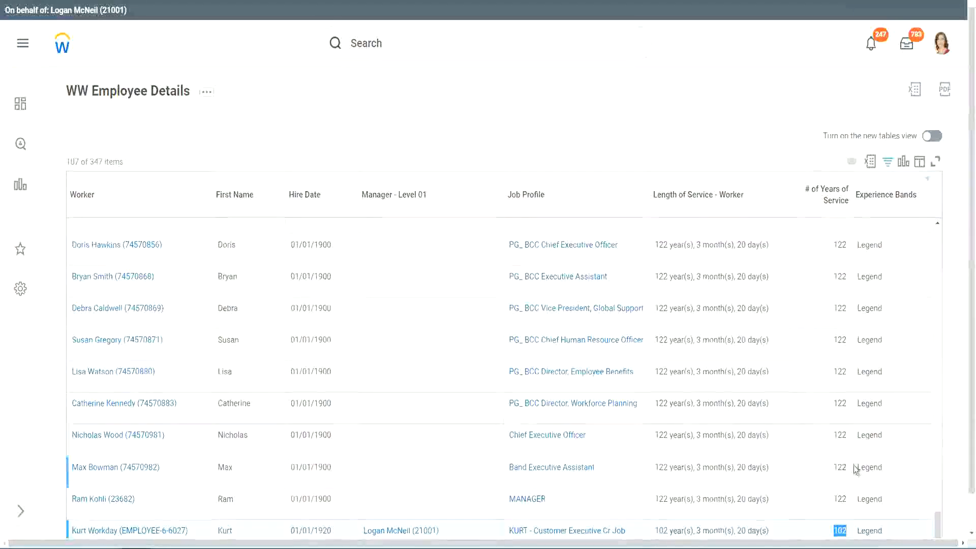
{"action": "left_click_drag", "start_coordinate": [840, 435], "coordinate": [847, 435]}
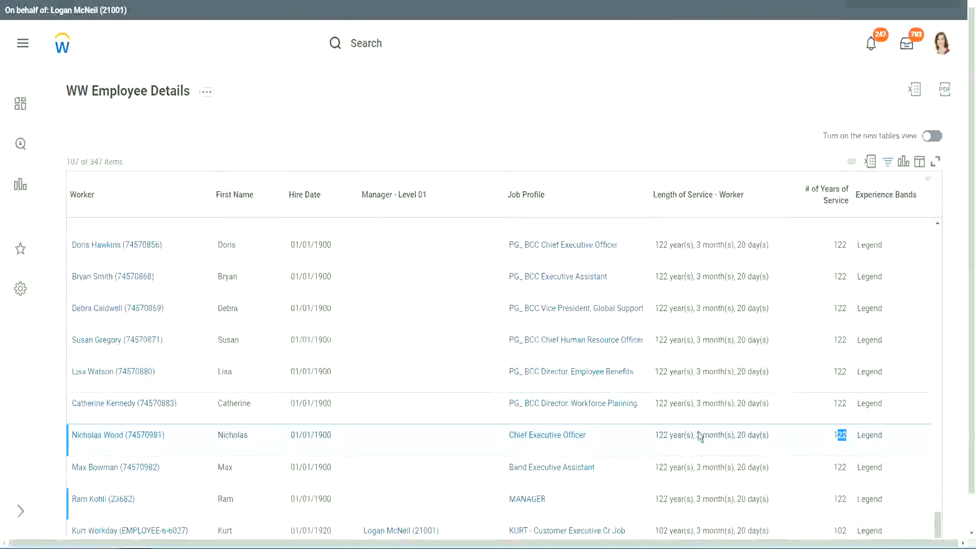
{"action": "left_click", "coordinate": [820, 404]}
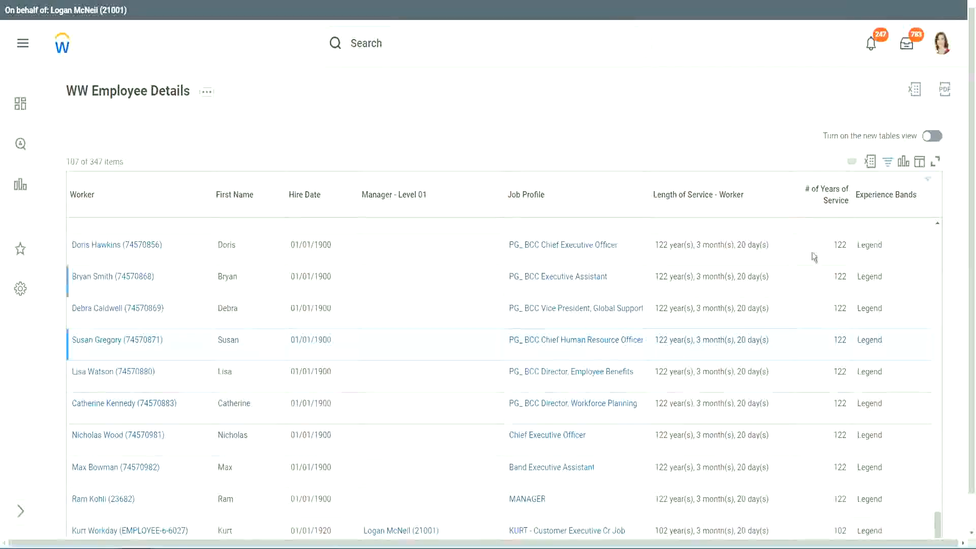
Change the Experience Bands filter value to Experienced and apply it
{"action": "left_click", "coordinate": [892, 201]}
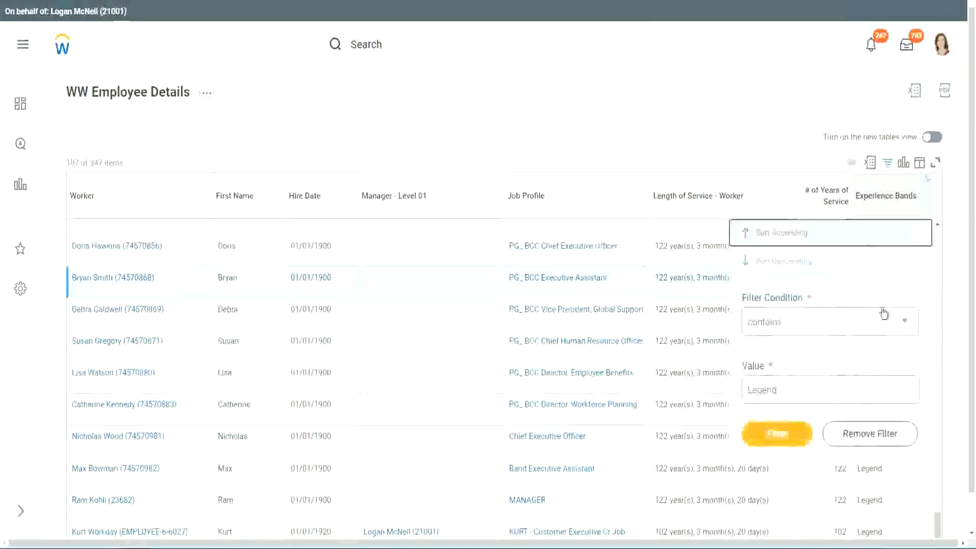
{"action": "left_click", "coordinate": [799, 389]}
{"action": "left_click_drag", "start_coordinate": [799, 389], "coordinate": [671, 389]}
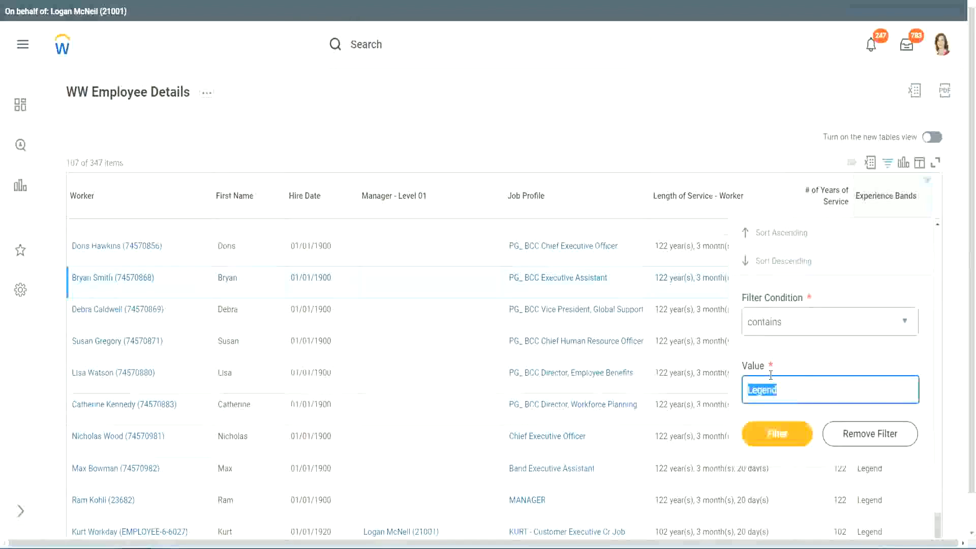
{"action": "type", "text": "Ex"}
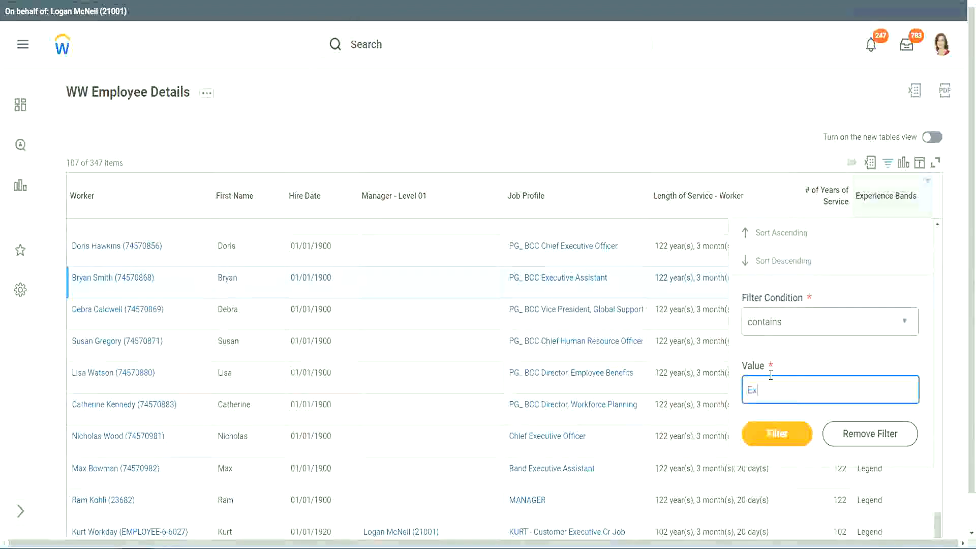
{"action": "type", "text": "pe"}
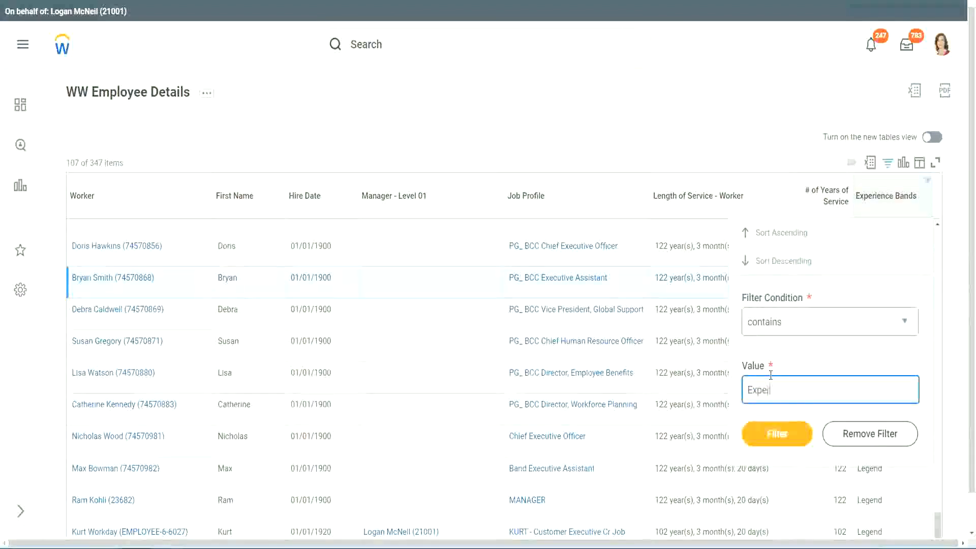
{"action": "type", "text": "rienced"}
{"action": "left_click", "coordinate": [783, 433]}
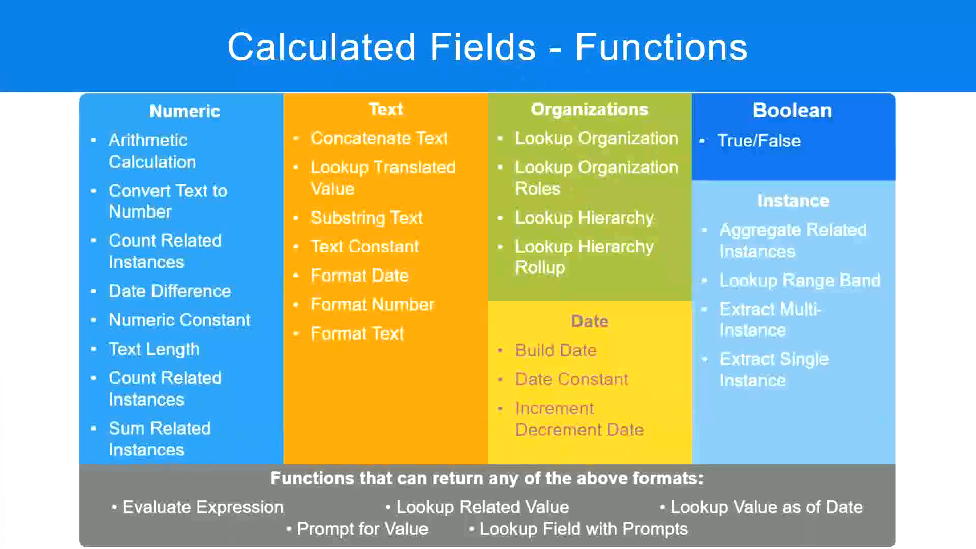
Switch to the Notepad++ notes and check the year range defined for the Experienced band
{"action": "key", "text": "alt+Tab"}
{"action": "left_click", "coordinate": [91, 125]}
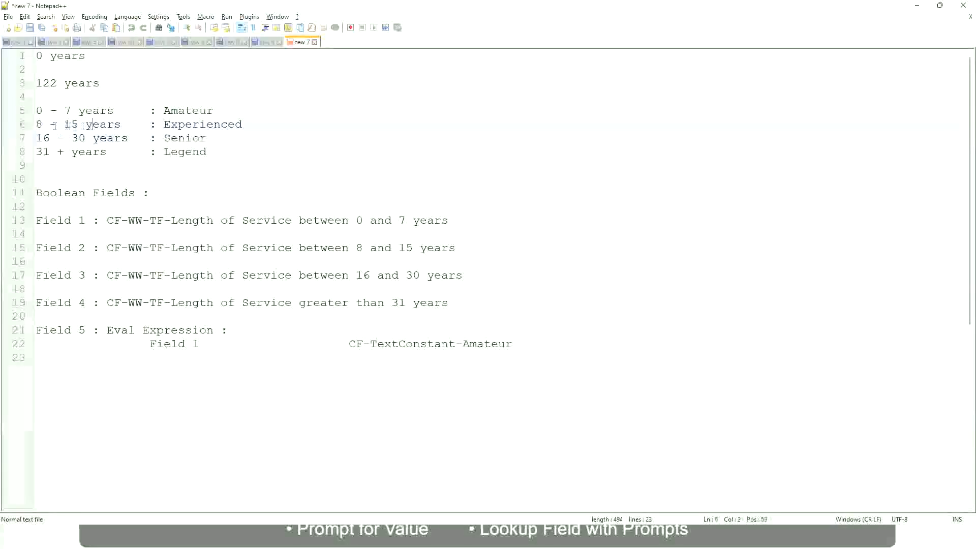
{"action": "left_click_drag", "start_coordinate": [43, 125], "coordinate": [79, 125]}
{"action": "left_click", "coordinate": [81, 125]}
{"action": "left_click", "coordinate": [114, 124]}
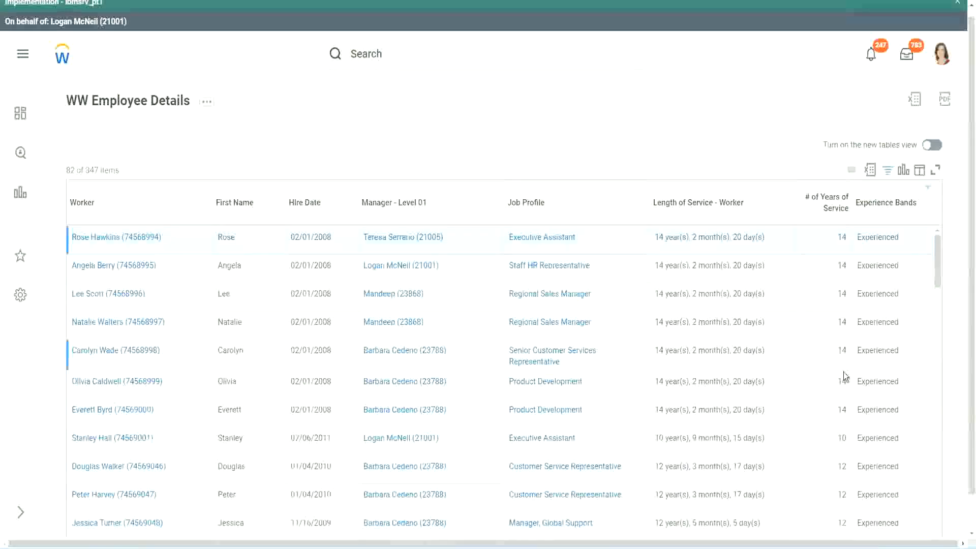
Return to the filtered report and check the years of service of the Experienced workers against that range
{"action": "scroll", "coordinate": [844, 371], "scroll_direction": "down", "scroll_amount": 3}
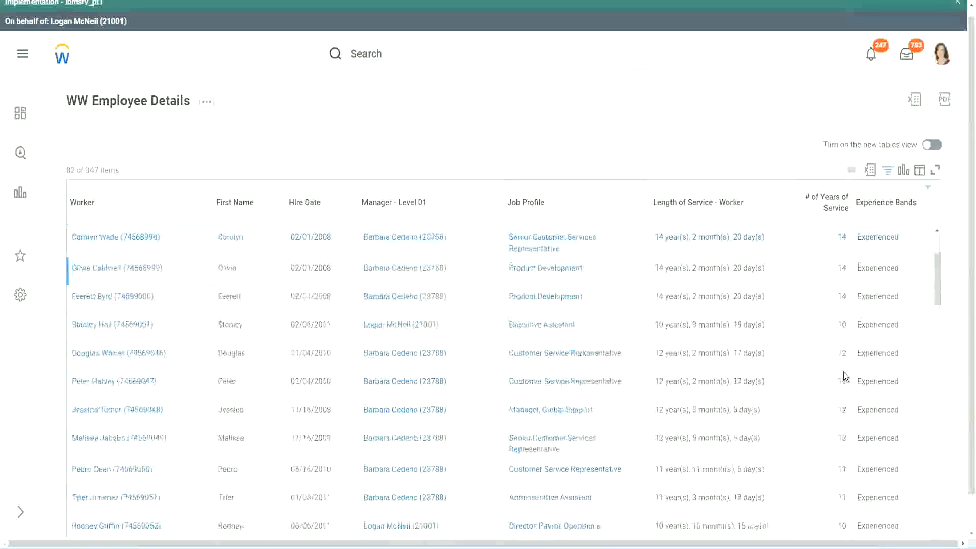
{"action": "scroll", "coordinate": [844, 371], "scroll_direction": "down", "scroll_amount": 3}
{"action": "double_click", "coordinate": [840, 268]}
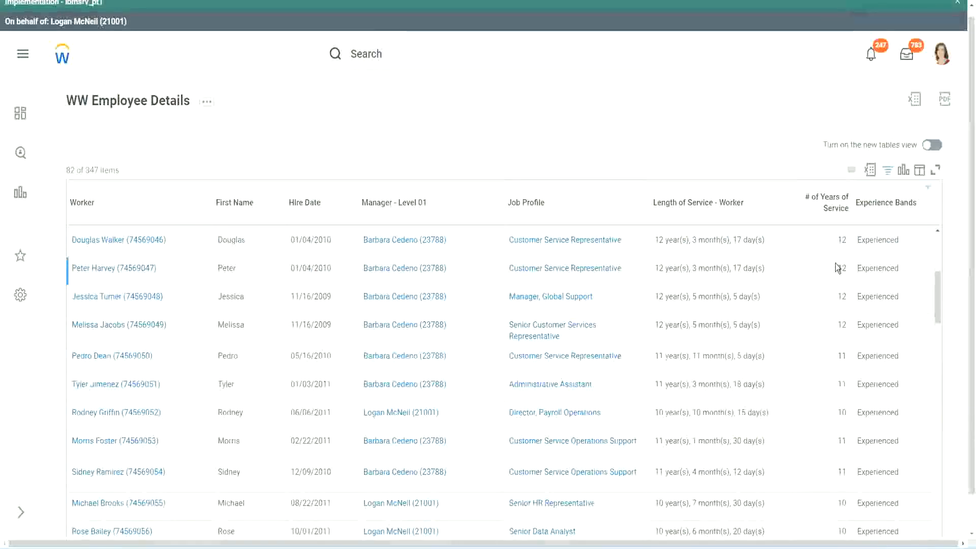
{"action": "double_click", "coordinate": [867, 268]}
{"action": "scroll", "coordinate": [834, 408], "scroll_direction": "down", "scroll_amount": 3}
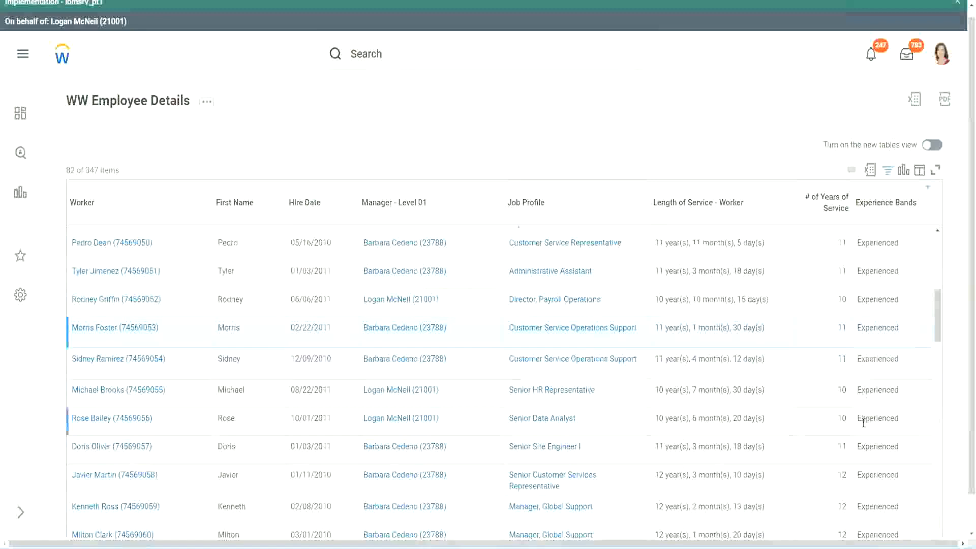
{"action": "scroll", "coordinate": [863, 422], "scroll_direction": "down", "scroll_amount": 5}
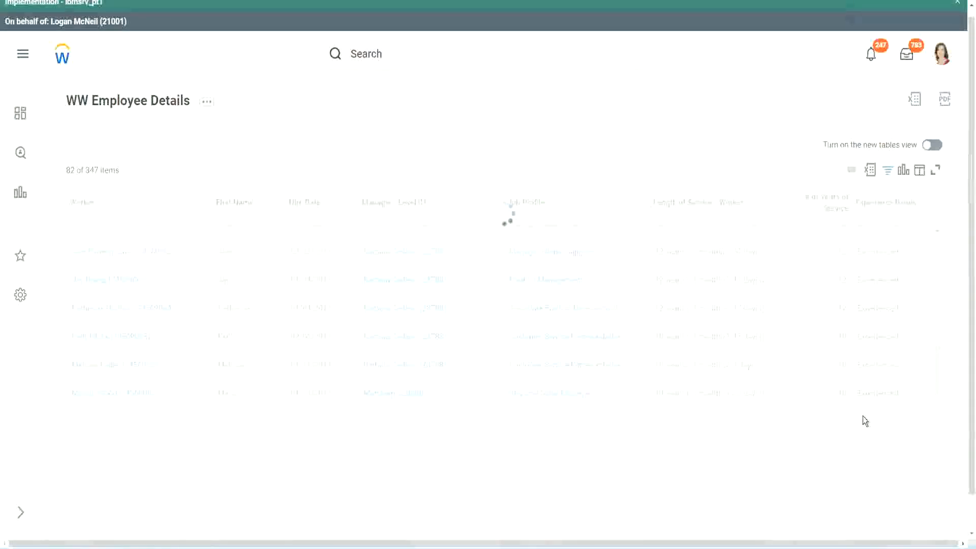